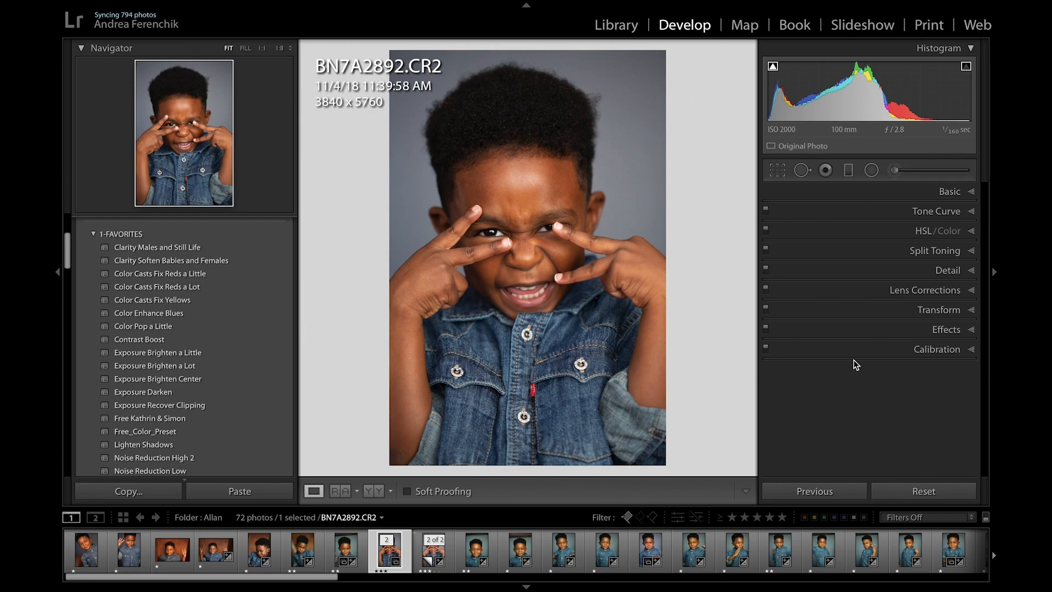
# Step: Look over the Calibration settings, collapse them again and open the Basic adjustments
pyautogui.click(973, 349)
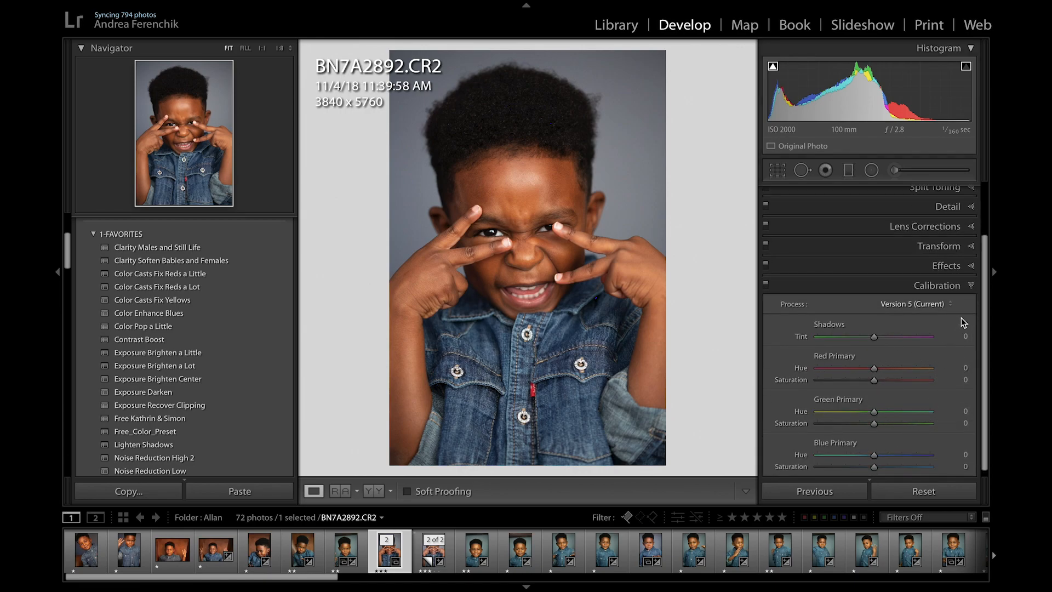
pyautogui.click(971, 286)
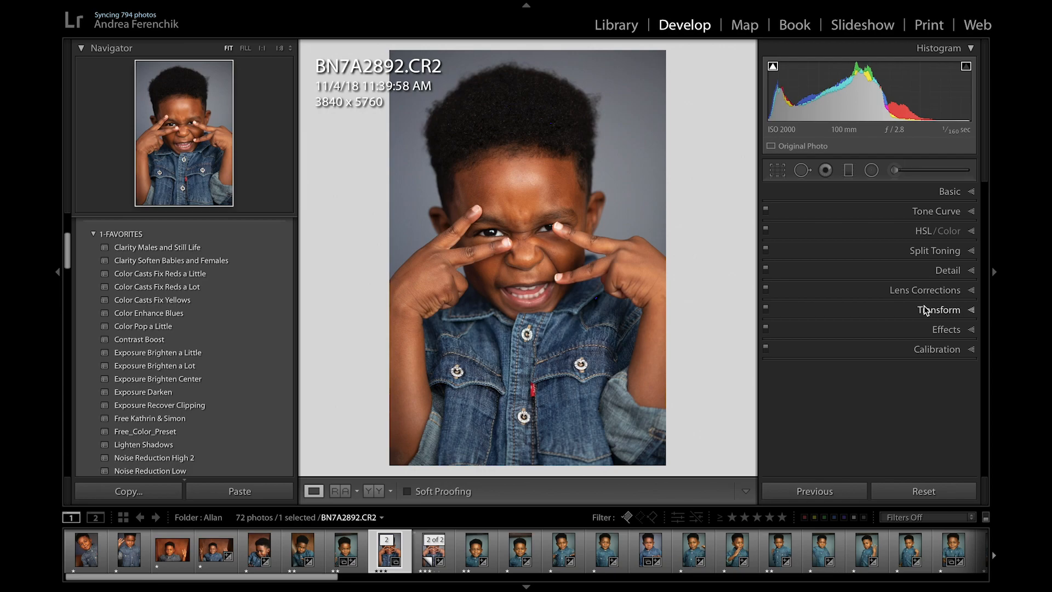
pyautogui.click(971, 192)
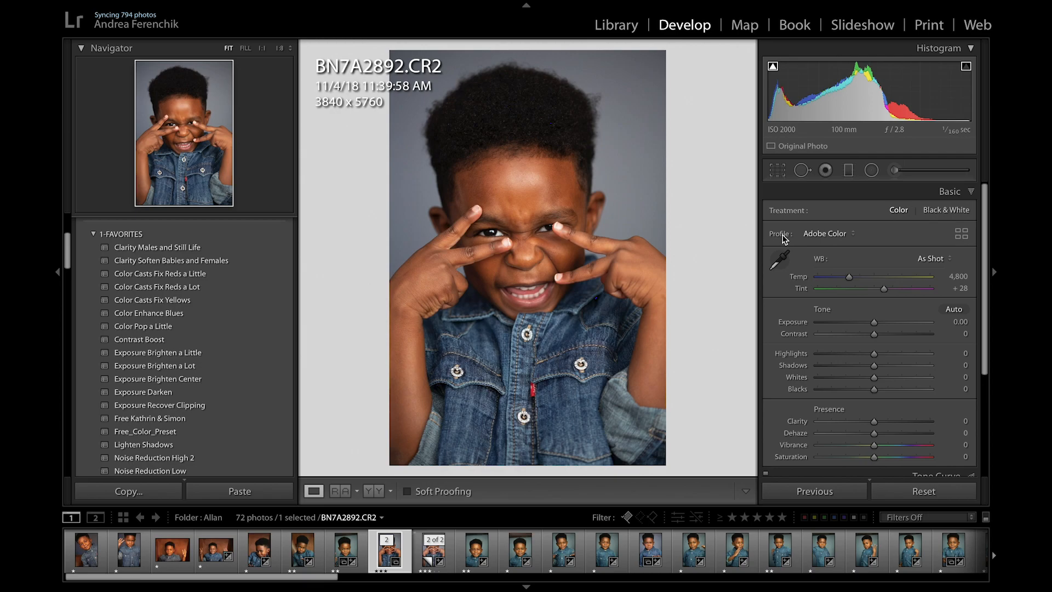
# Step: Try the Adobe Portrait profile on the photo, followed by Adobe Monochrome
pyautogui.click(853, 236)
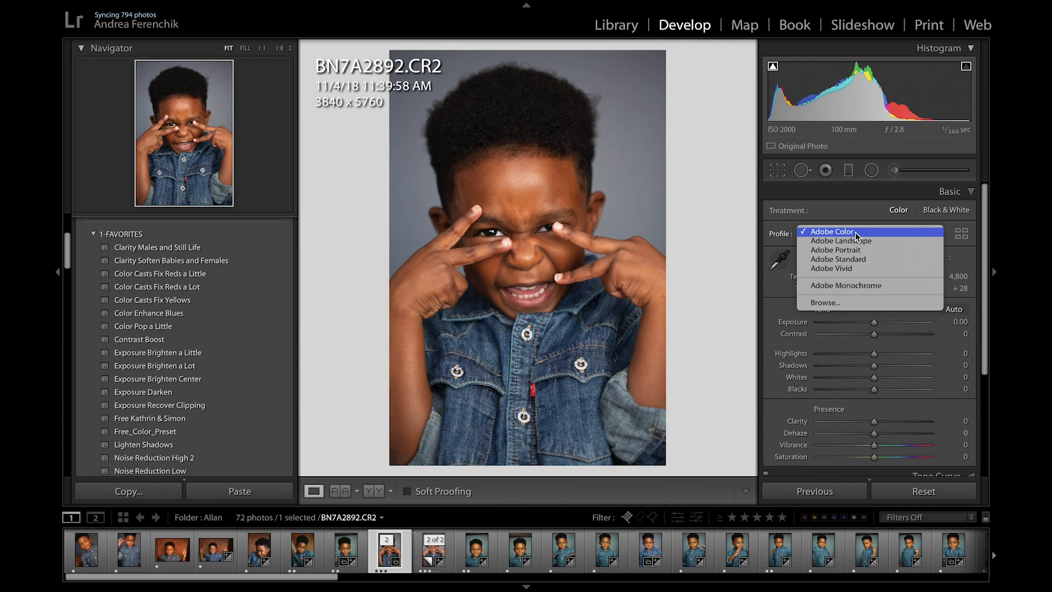
pyautogui.click(856, 233)
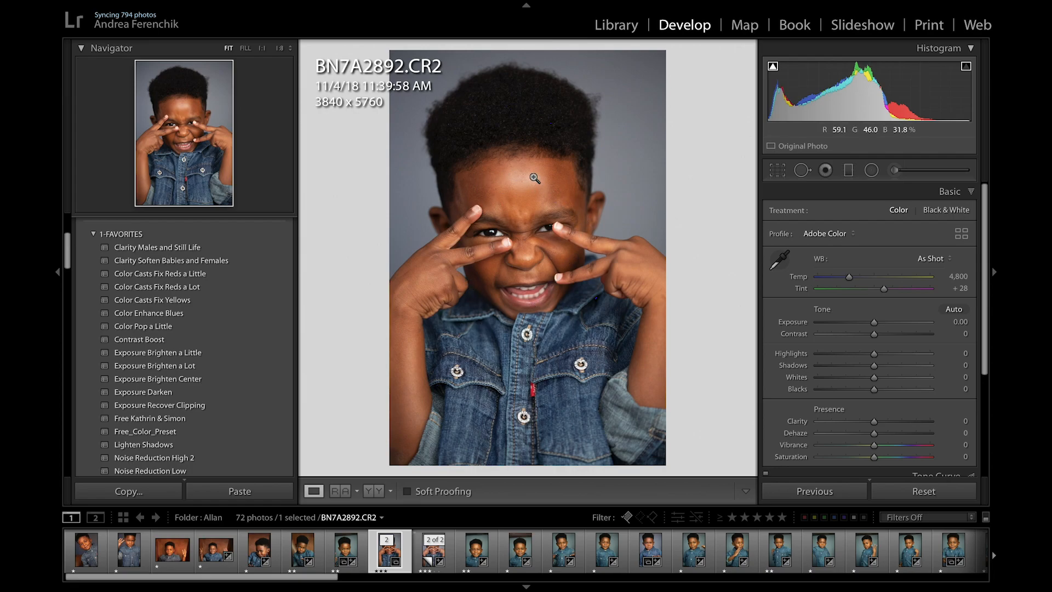
pyautogui.click(845, 236)
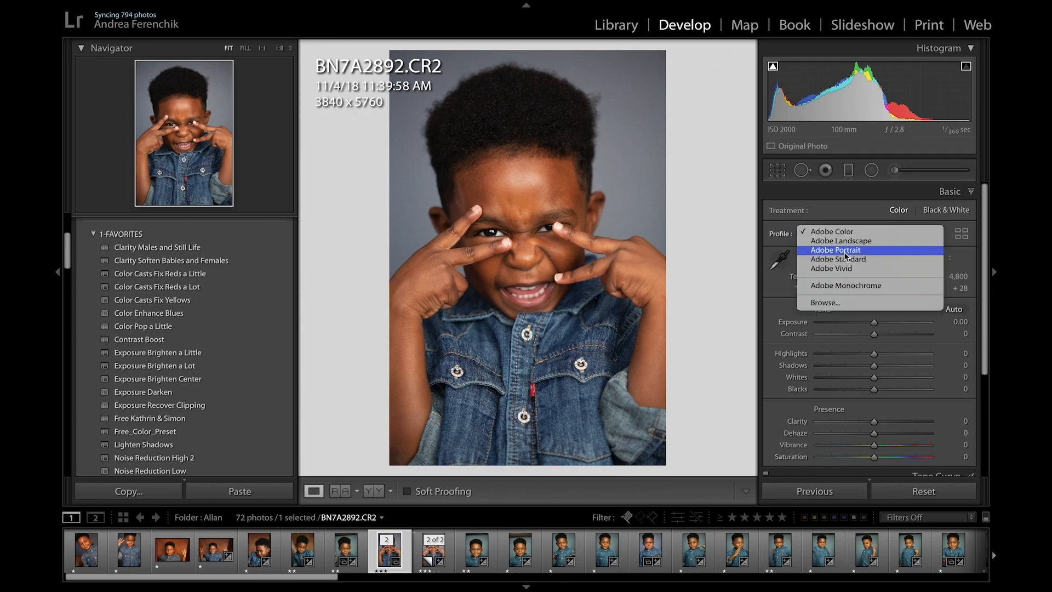
pyautogui.click(844, 251)
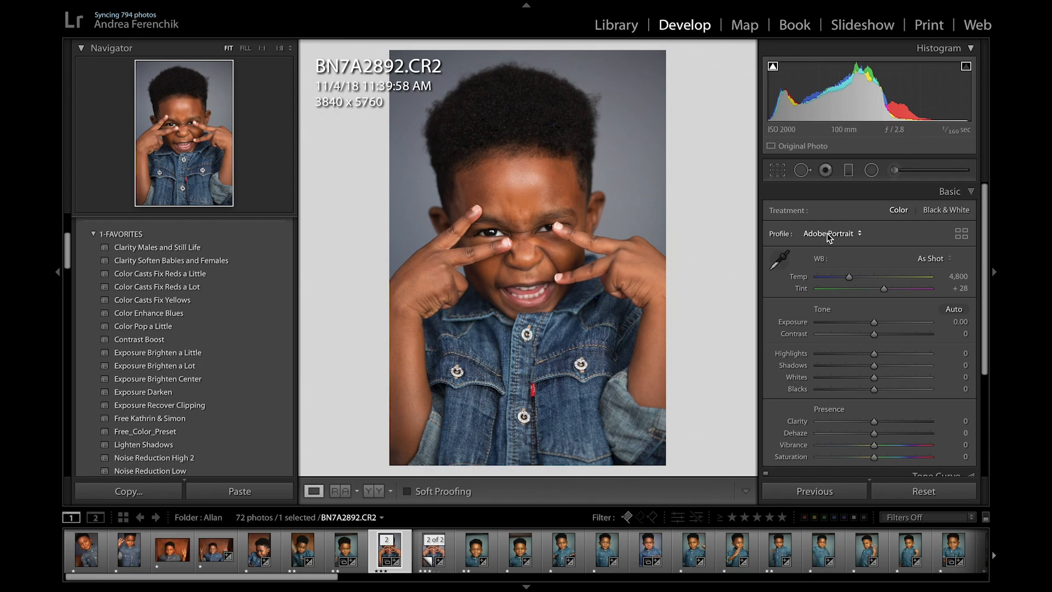
pyautogui.click(828, 234)
pyautogui.click(824, 266)
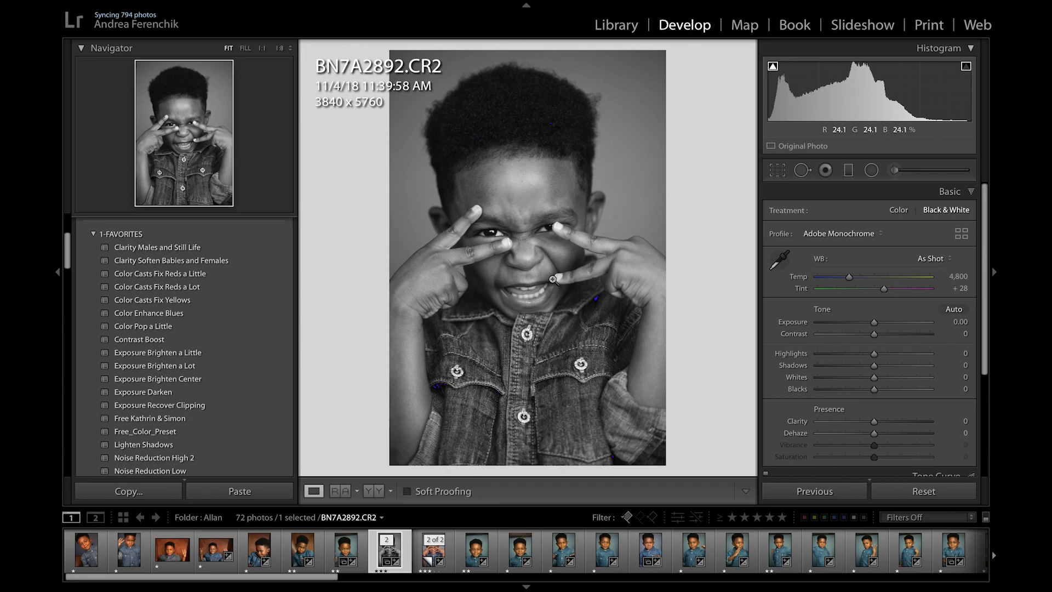
# Step: Open the Profile Browser and collapse its Modern group of color profiles
pyautogui.click(836, 240)
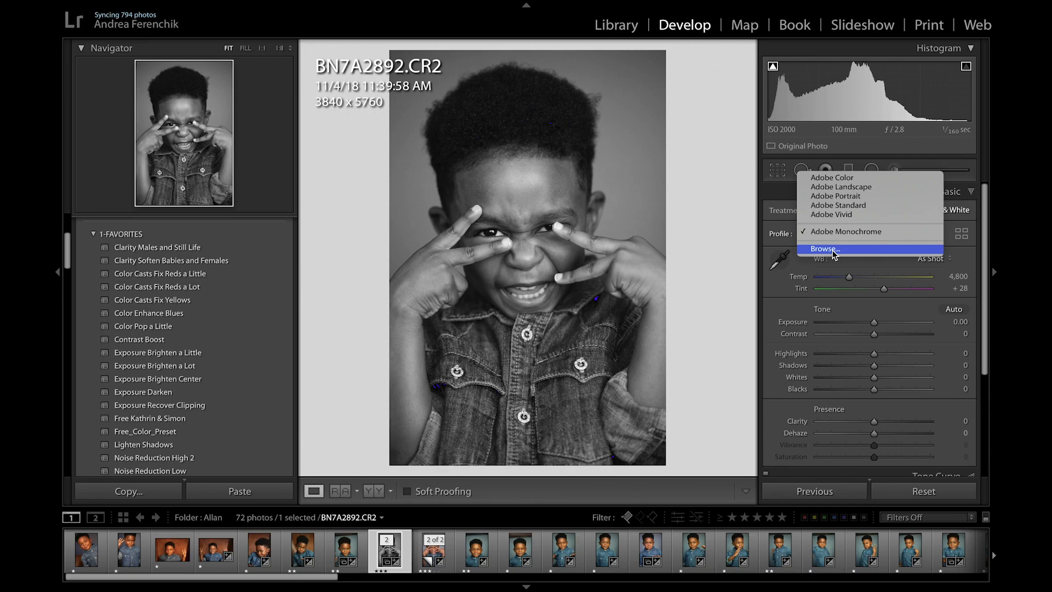
pyautogui.click(833, 249)
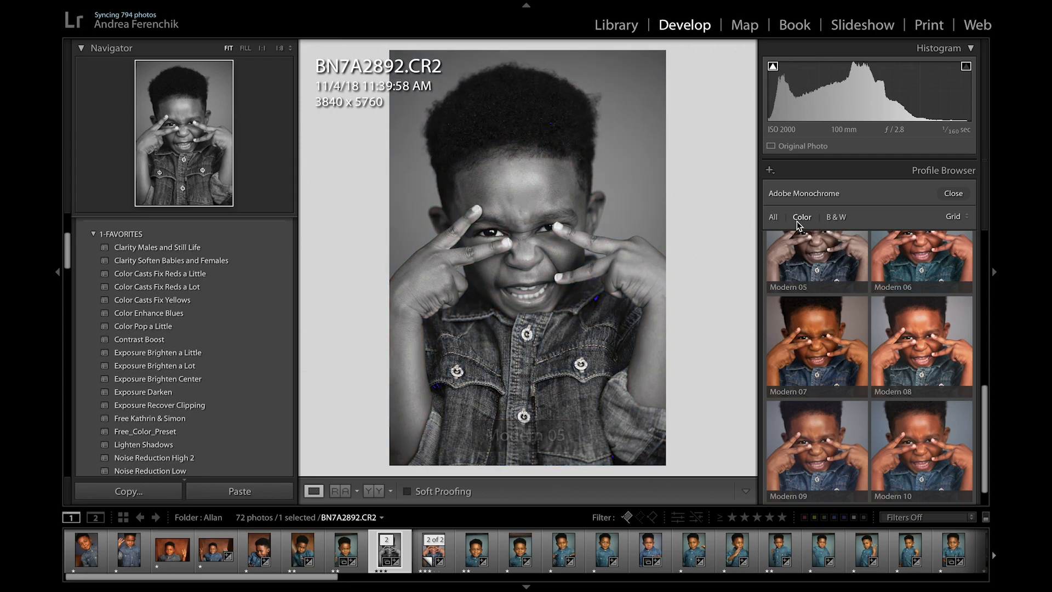
pyautogui.scroll(5, 801, 287)
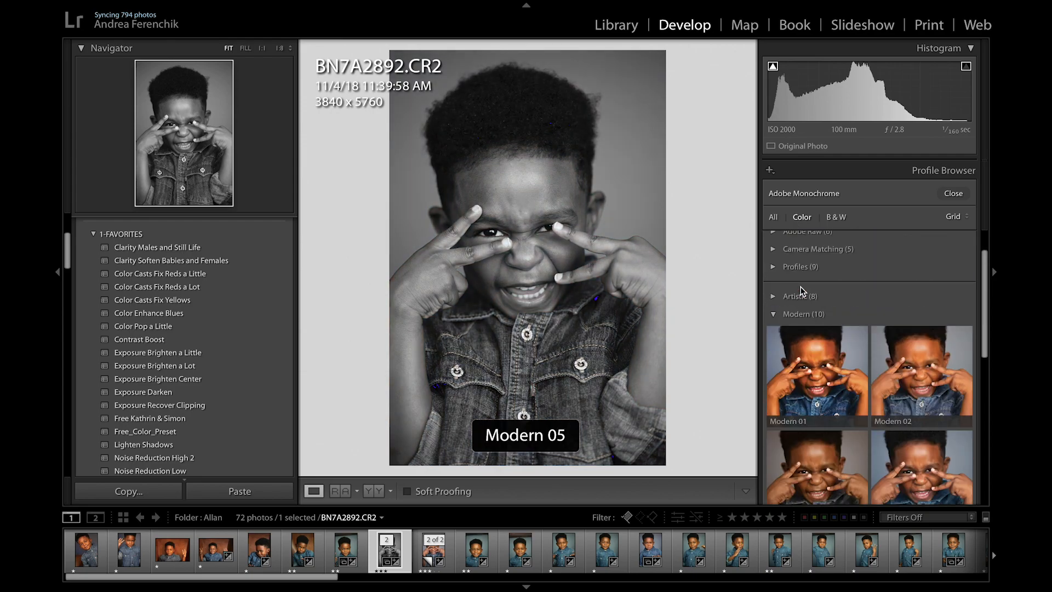
pyautogui.click(773, 318)
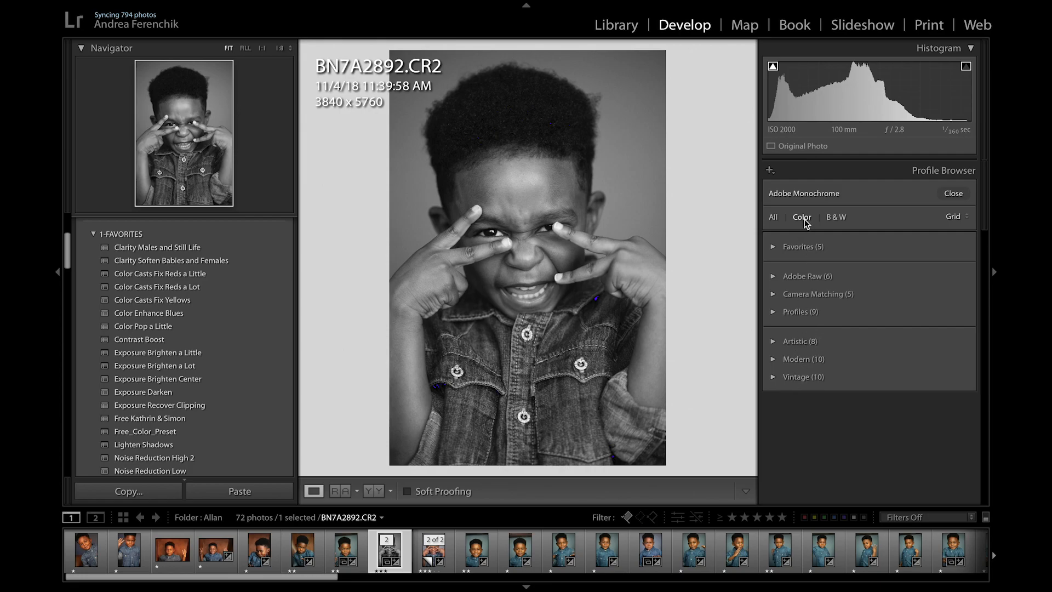
# Step: Filter the profiles to B&W and preview the looks in the B&W group on the photo
pyautogui.click(836, 218)
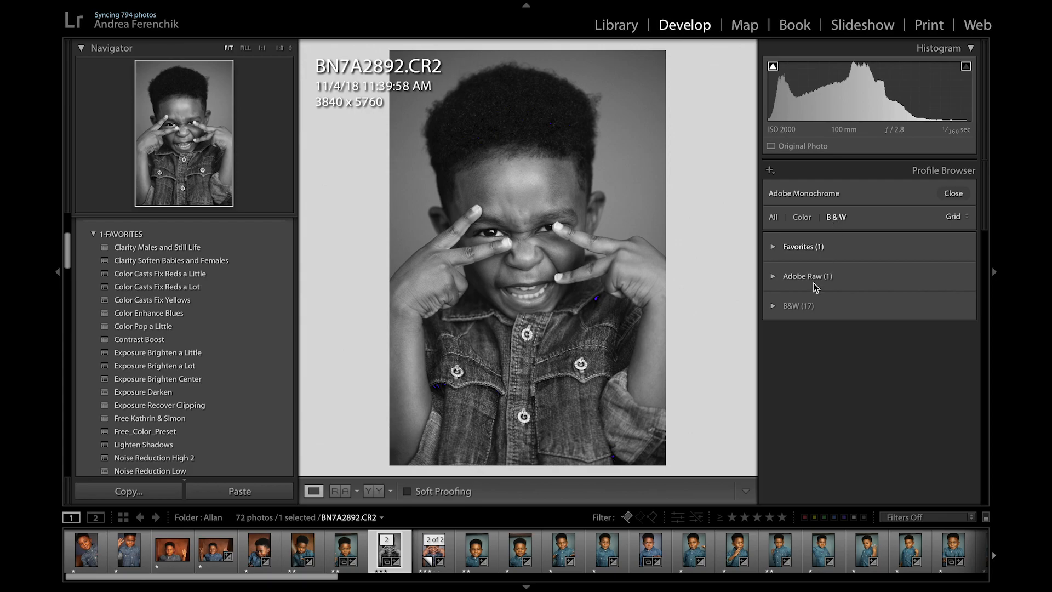
pyautogui.click(773, 307)
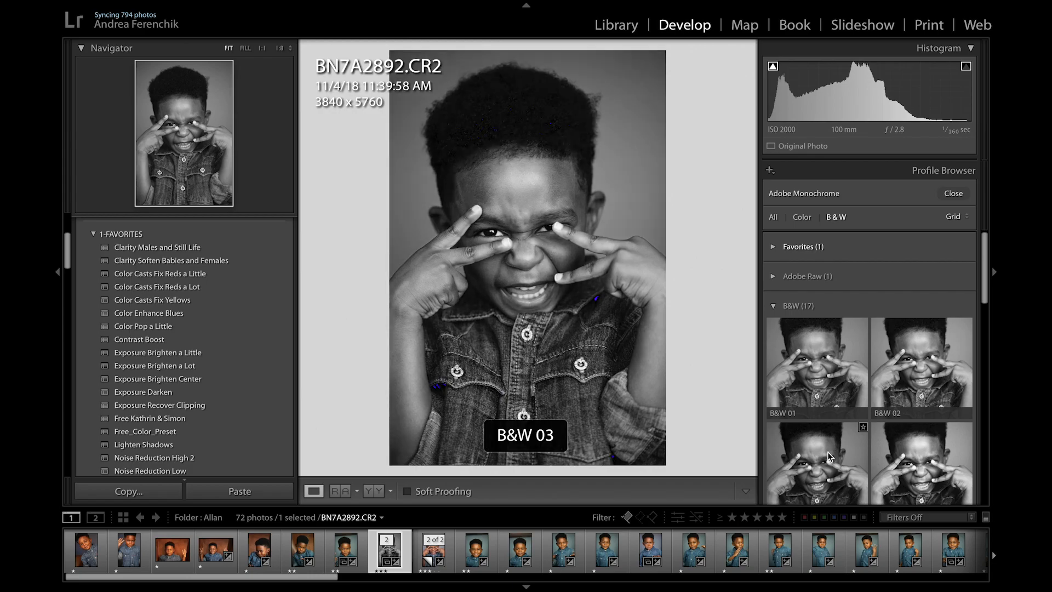
pyautogui.scroll(-2, 916, 452)
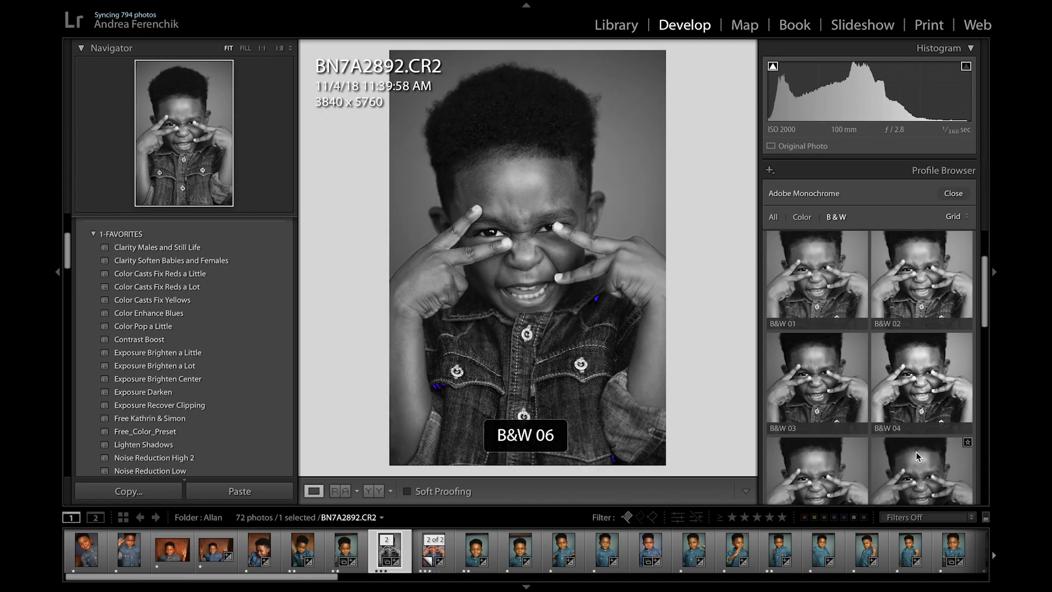
pyautogui.scroll(-1, 917, 452)
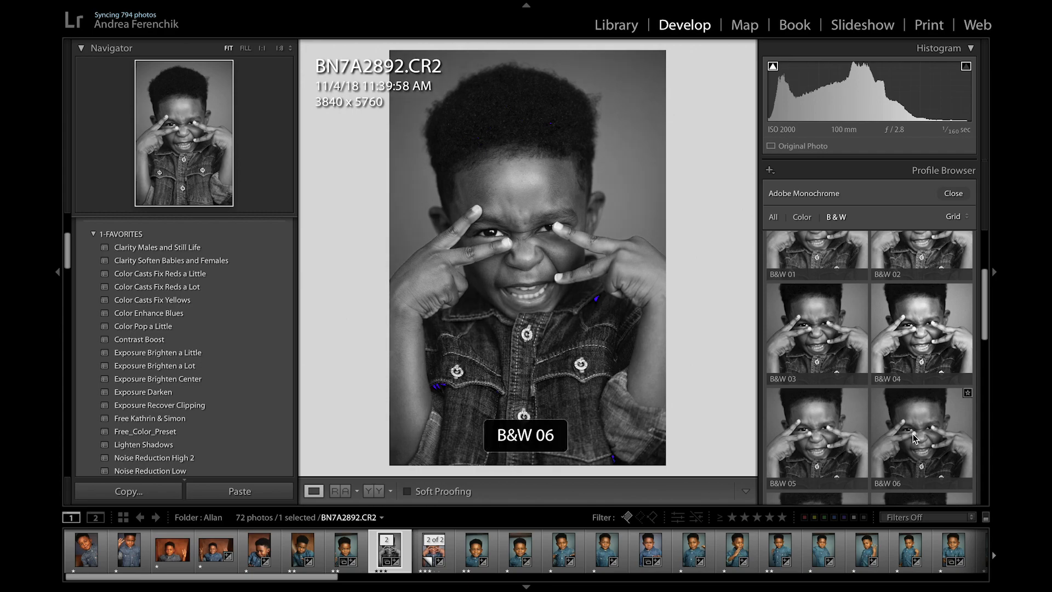
pyautogui.scroll(-2, 913, 434)
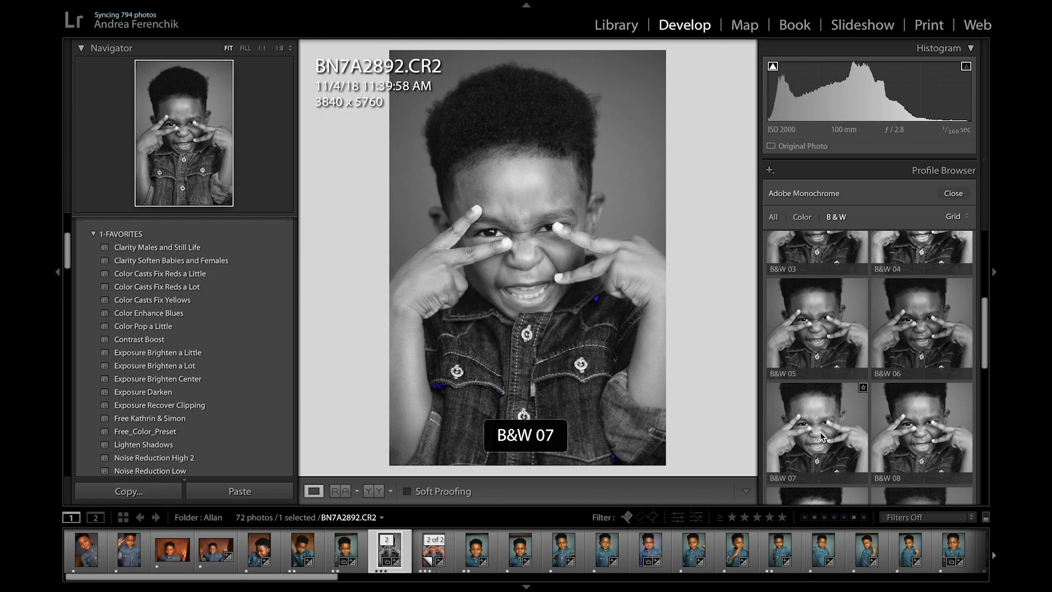
pyautogui.scroll(-4, 822, 435)
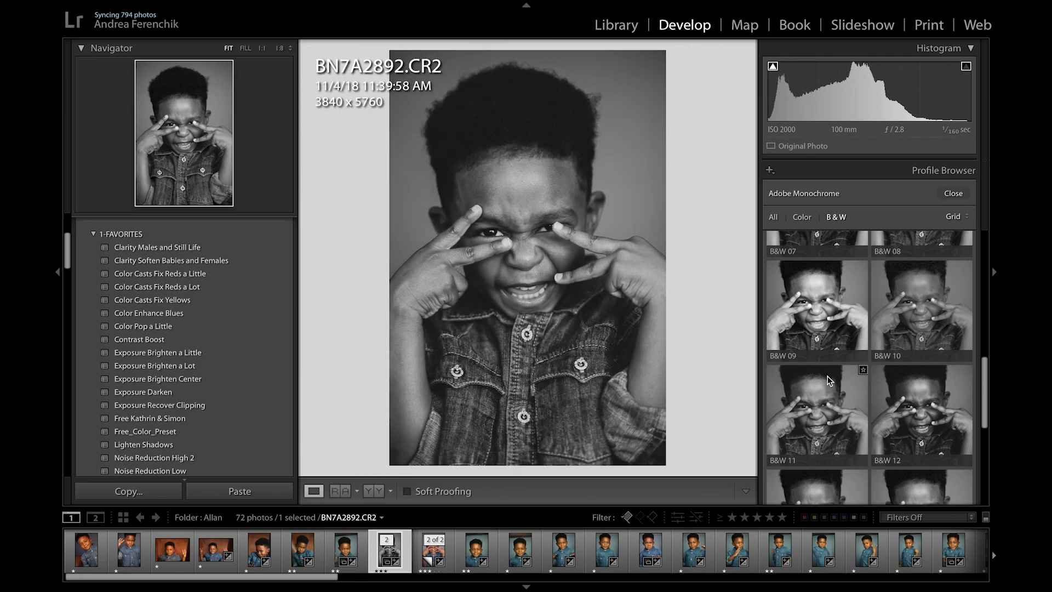
# Step: Filter the profiles to Color and compare previews of the Artistic looks on the photo
pyautogui.click(803, 218)
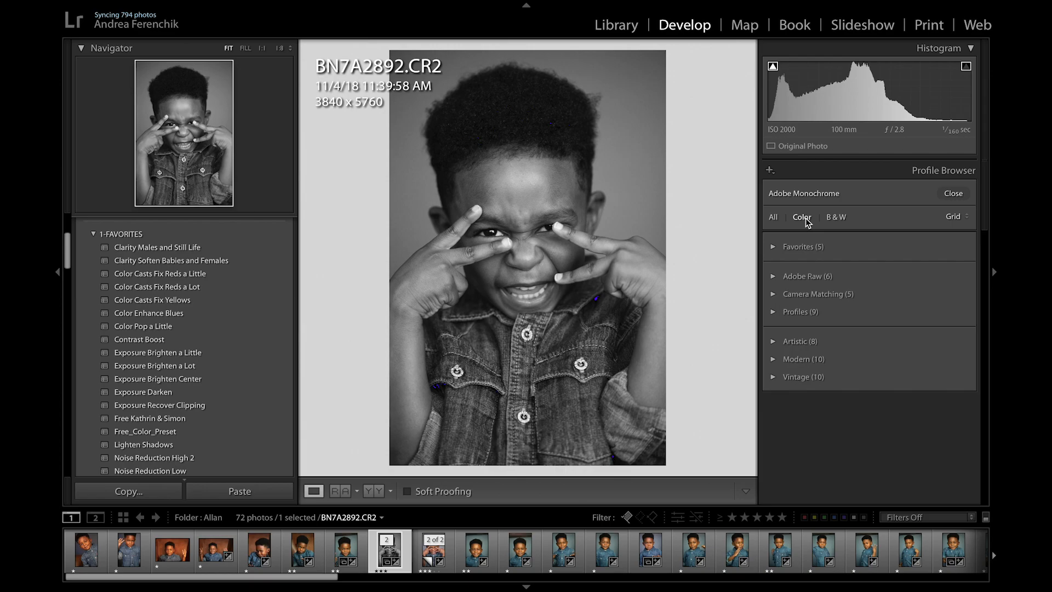
pyautogui.click(773, 342)
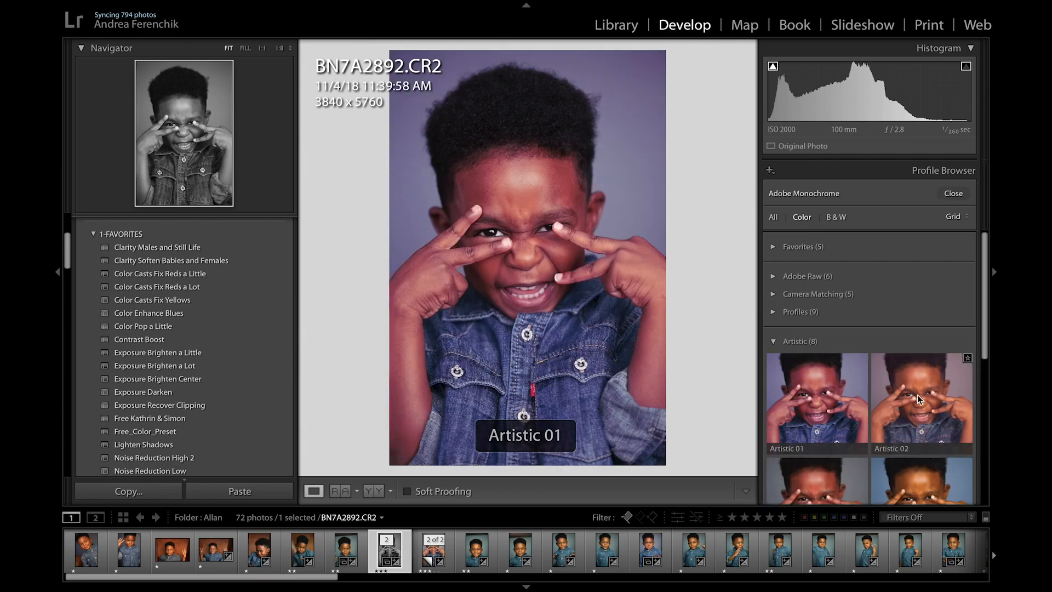
pyautogui.scroll(-1, 925, 395)
pyautogui.scroll(-2, 925, 396)
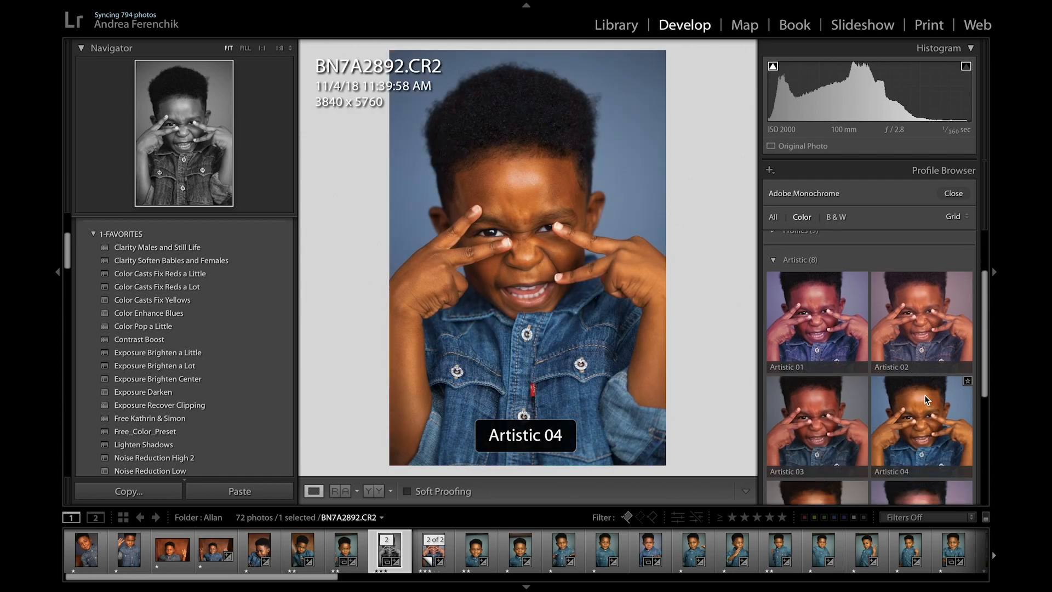
pyautogui.scroll(-4, 820, 400)
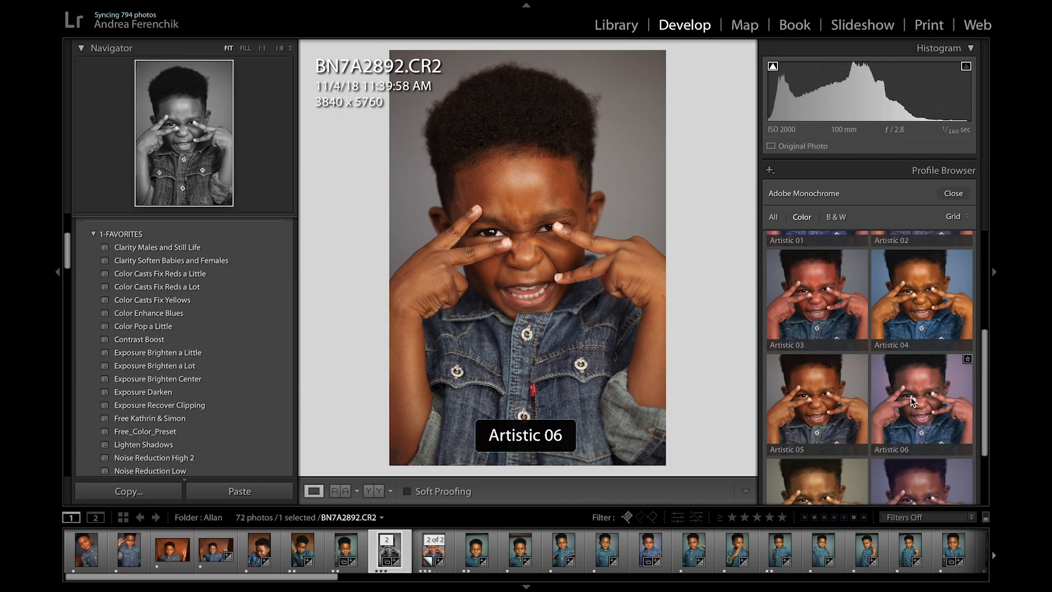
pyautogui.scroll(-1, 912, 396)
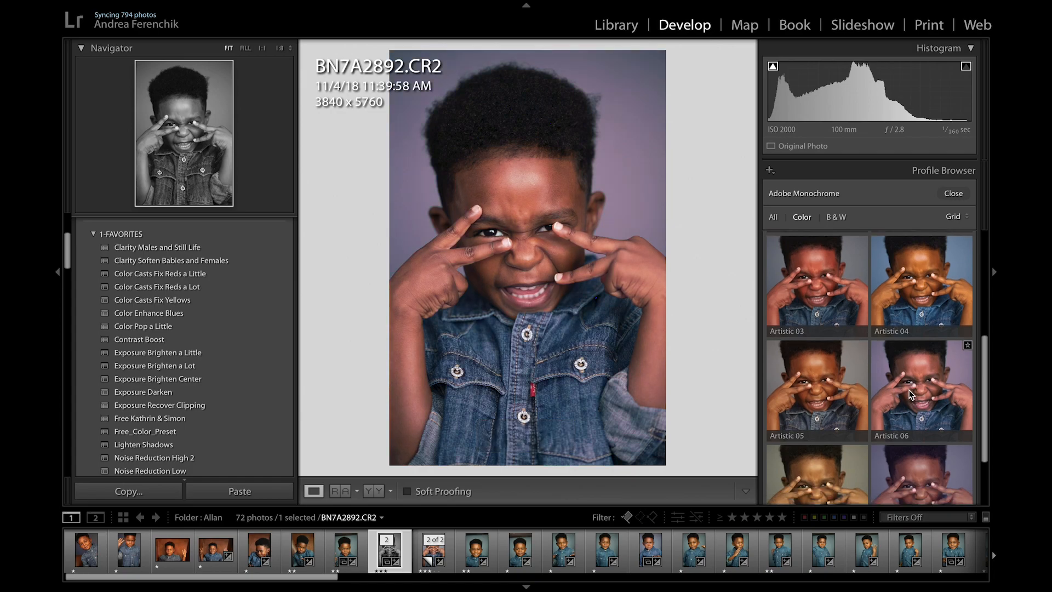
pyautogui.scroll(-3, 909, 393)
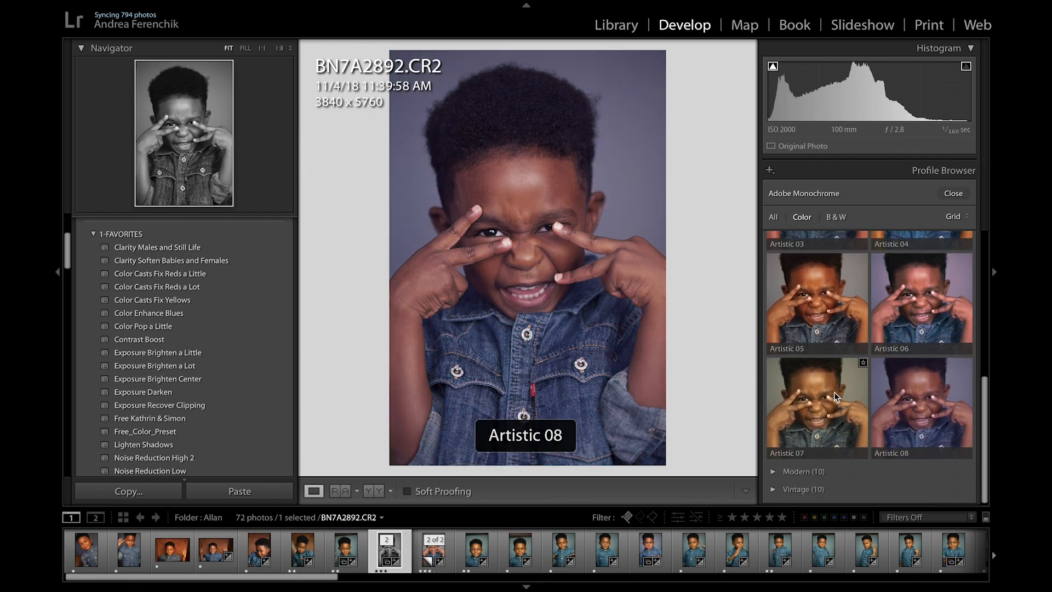
pyautogui.scroll(2, 834, 392)
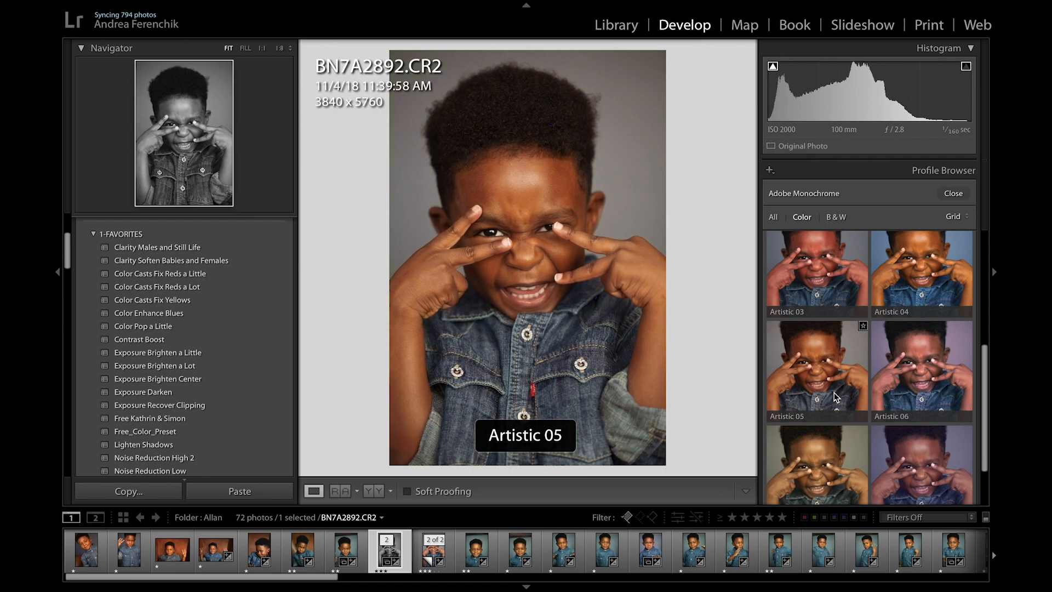
pyautogui.scroll(2, 925, 385)
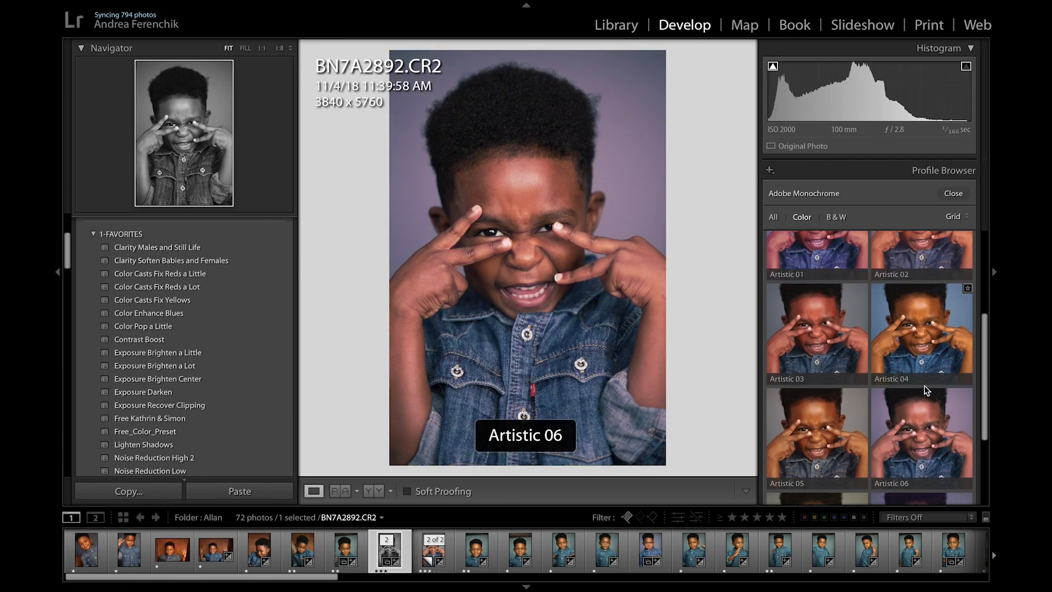
pyautogui.scroll(1, 924, 386)
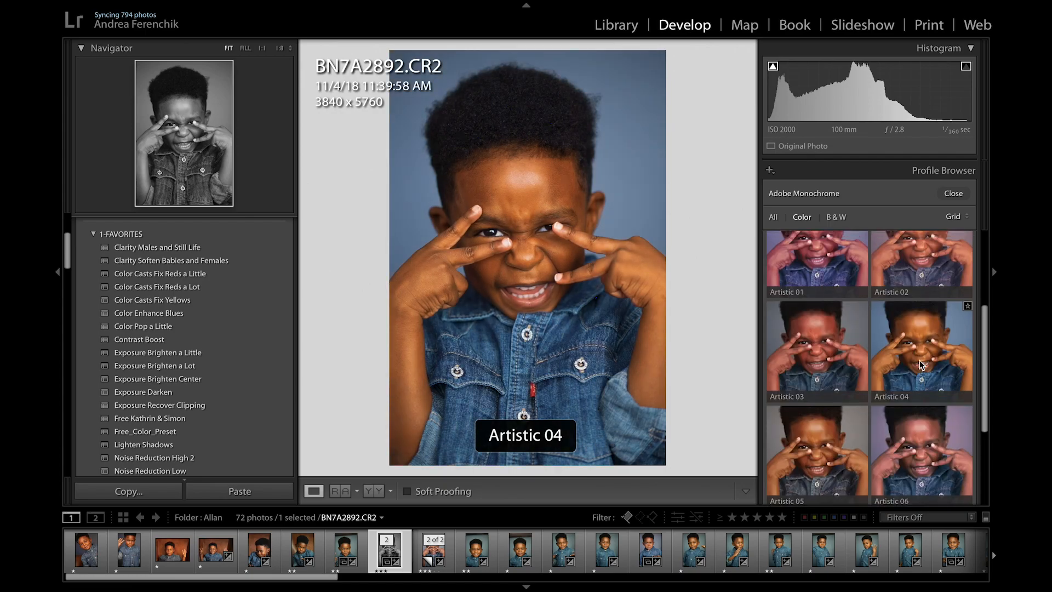
pyautogui.scroll(2, 819, 351)
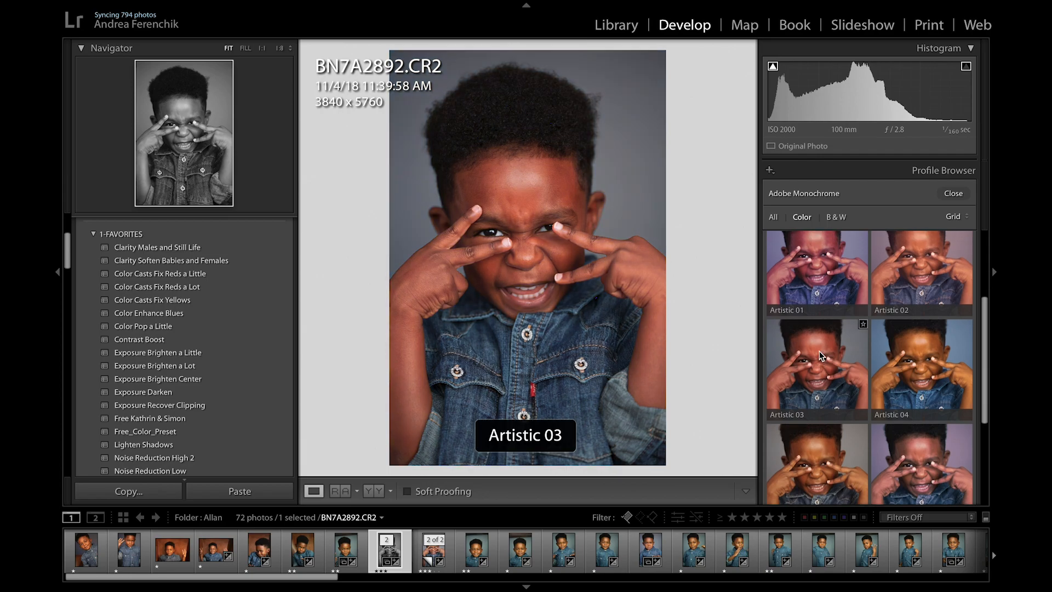
pyautogui.scroll(-3, 822, 336)
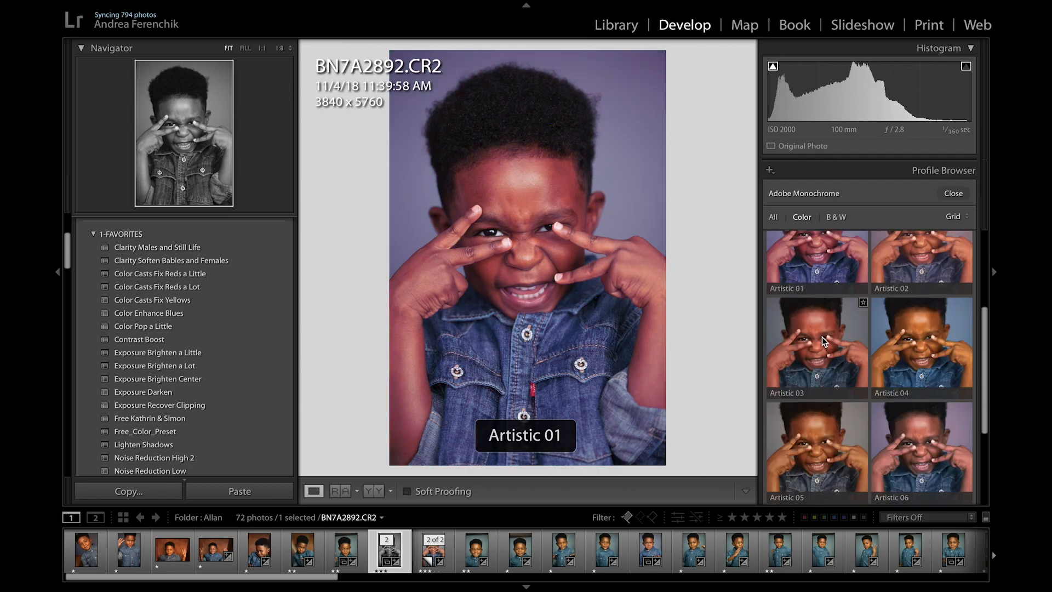
# Step: Apply the Artistic 06 profile, try a different strength and reset its amount to 100
pyautogui.click(922, 367)
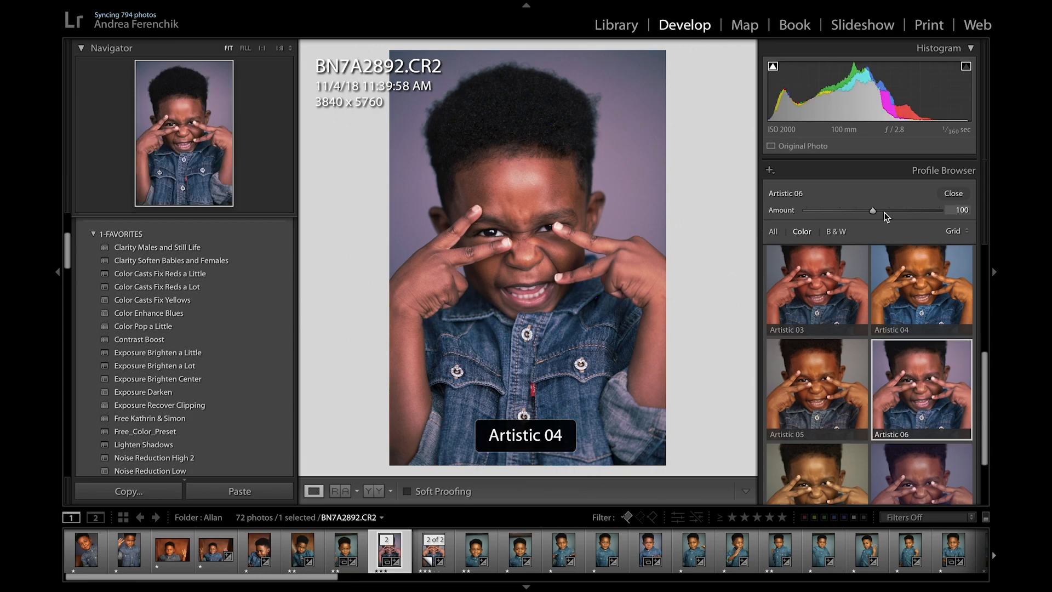
pyautogui.moveTo(873, 209)
pyautogui.mouseDown()
pyautogui.moveTo(800, 215)
pyautogui.moveTo(947, 213)
pyautogui.moveTo(813, 219)
pyautogui.moveTo(947, 213)
pyautogui.moveTo(870, 213)
pyautogui.mouseUp()
pyautogui.doubleClick(780, 213)
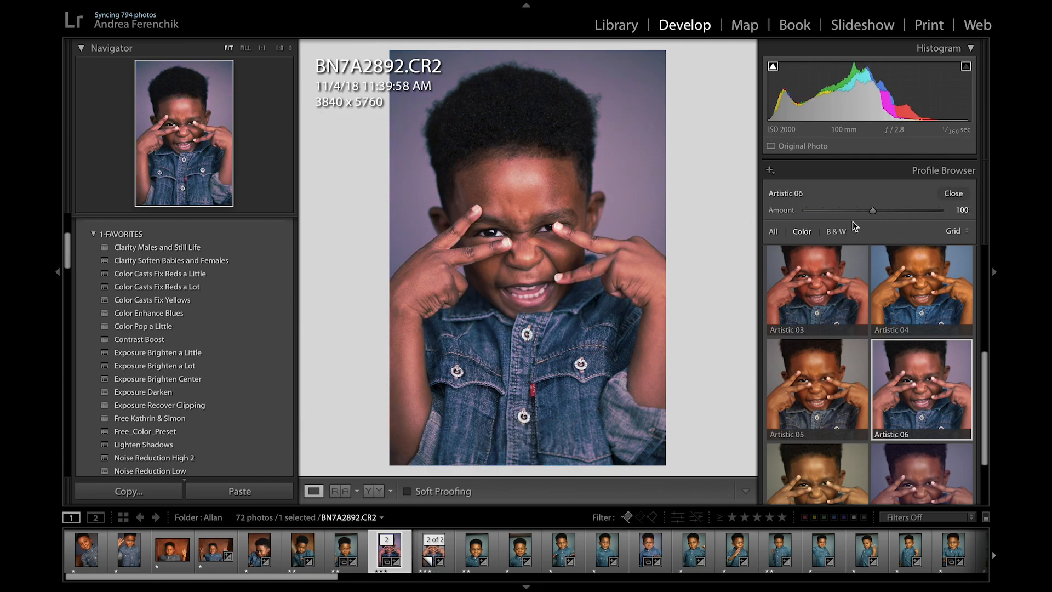
# Step: Collapse the Artistic group, preview the looks in the Modern group on the photo and collapse that group too
pyautogui.scroll(1, 841, 262)
pyautogui.scroll(5, 853, 265)
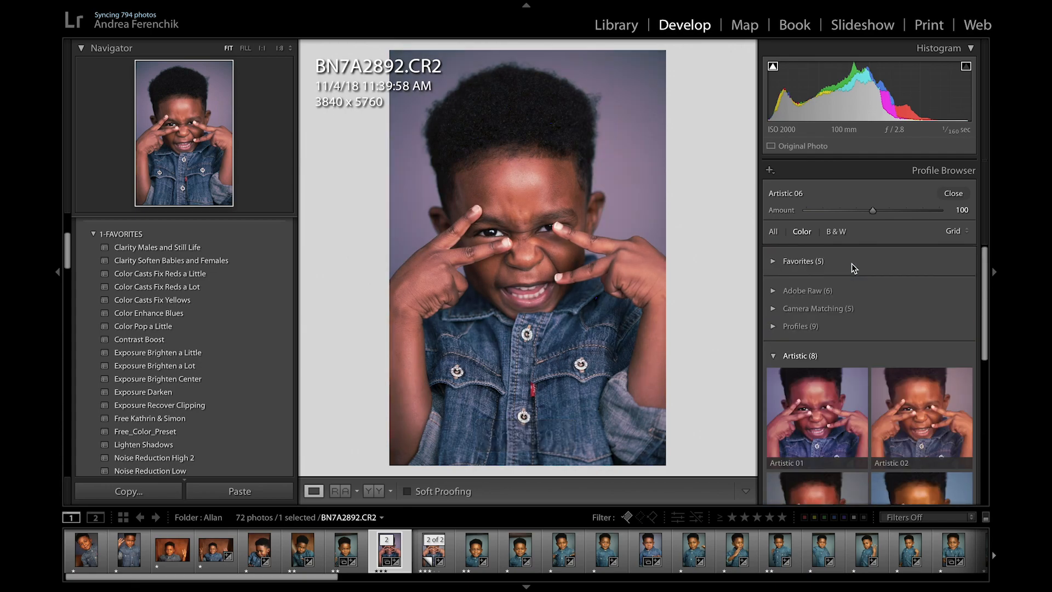
pyautogui.click(774, 357)
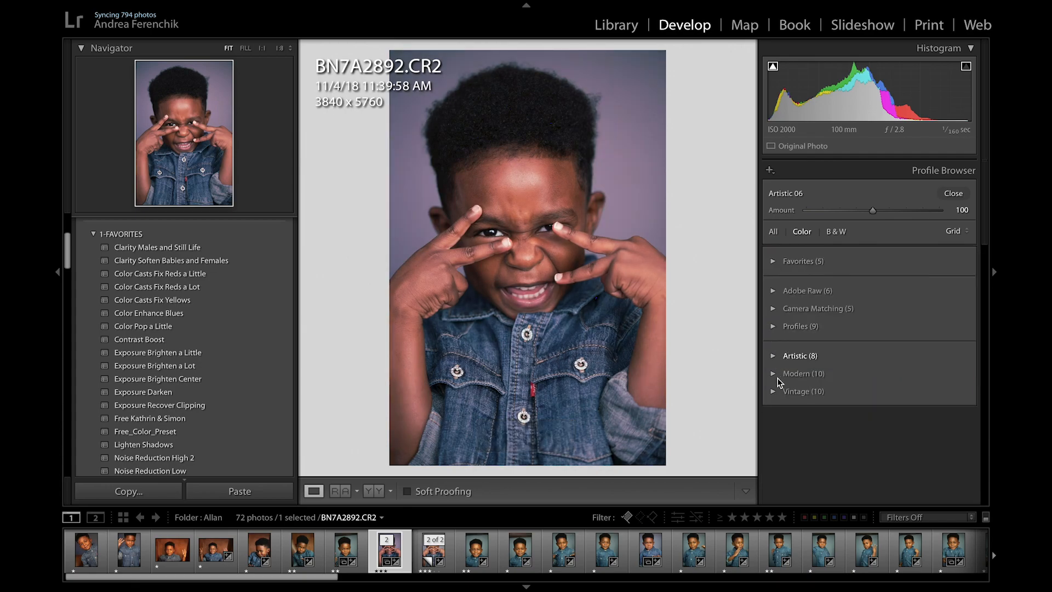
pyautogui.click(773, 374)
pyautogui.scroll(-3, 788, 387)
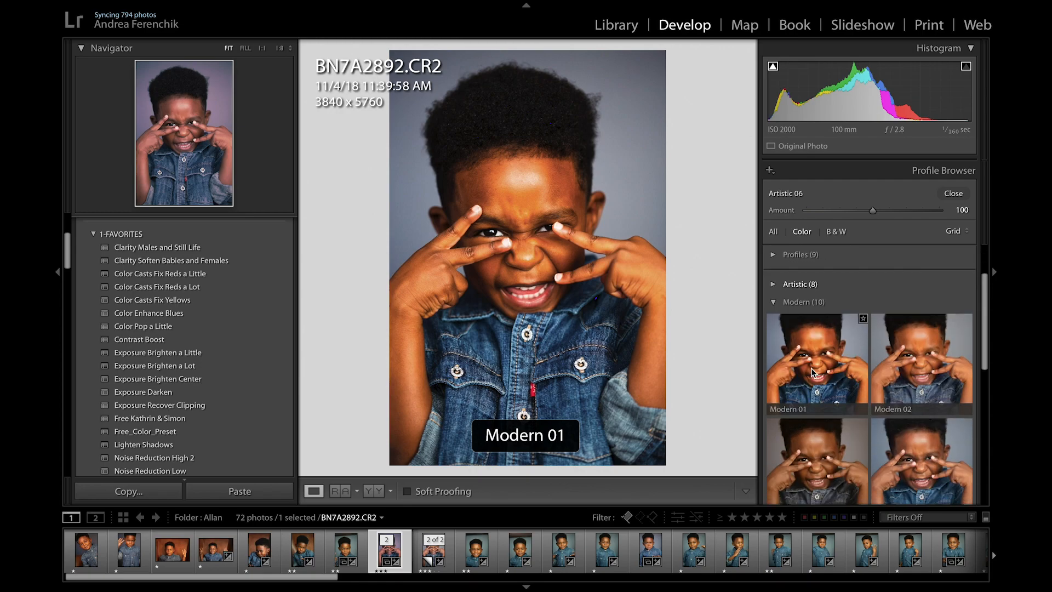
pyautogui.scroll(-1, 910, 368)
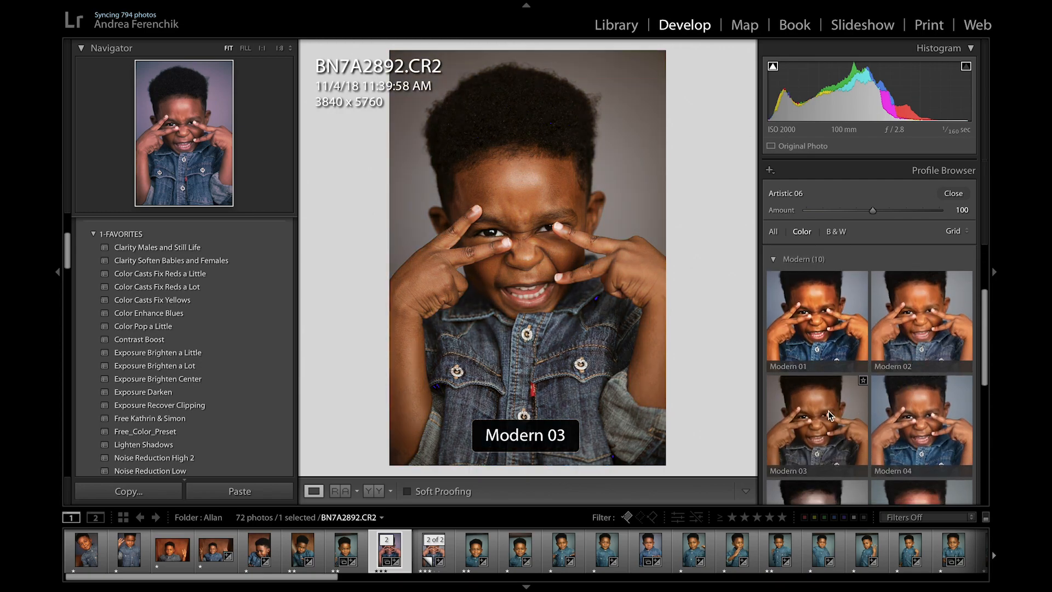
pyautogui.scroll(-2, 831, 415)
pyautogui.scroll(-3, 831, 414)
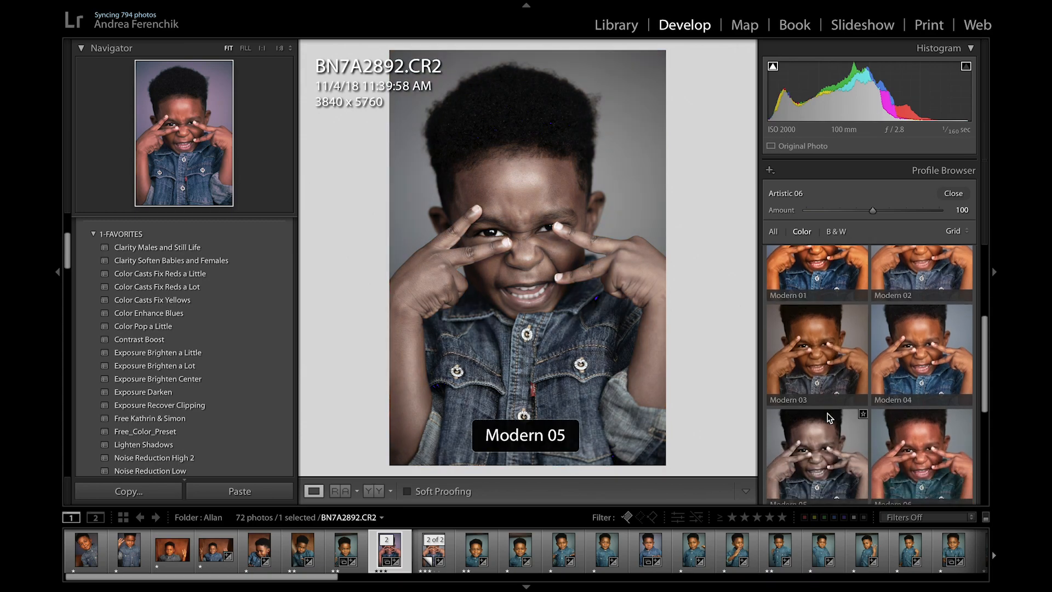
pyautogui.scroll(-2, 827, 406)
pyautogui.scroll(-3, 918, 376)
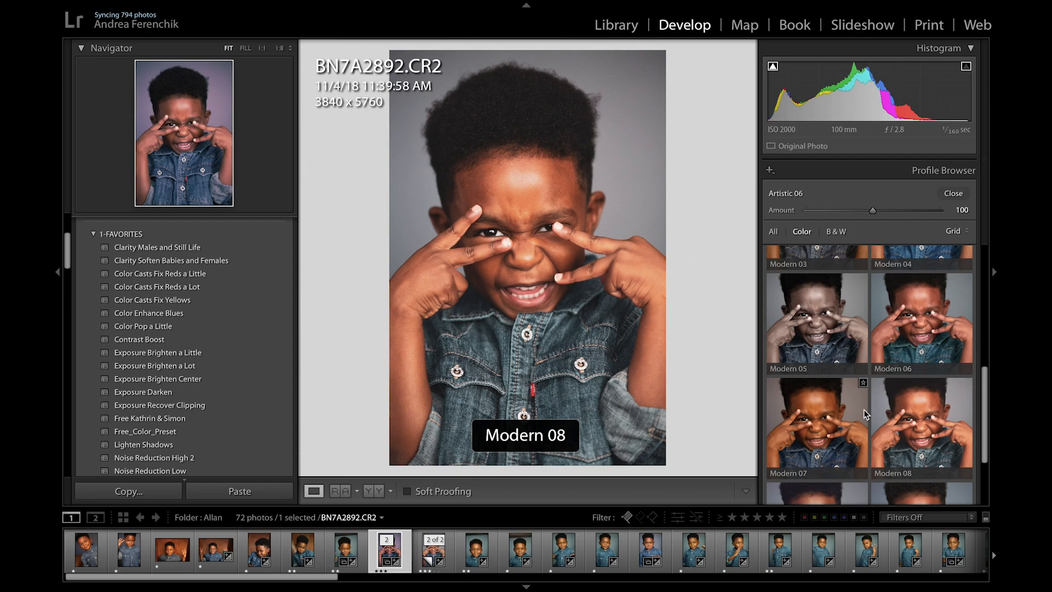
pyautogui.scroll(-1, 823, 412)
pyautogui.scroll(-3, 823, 412)
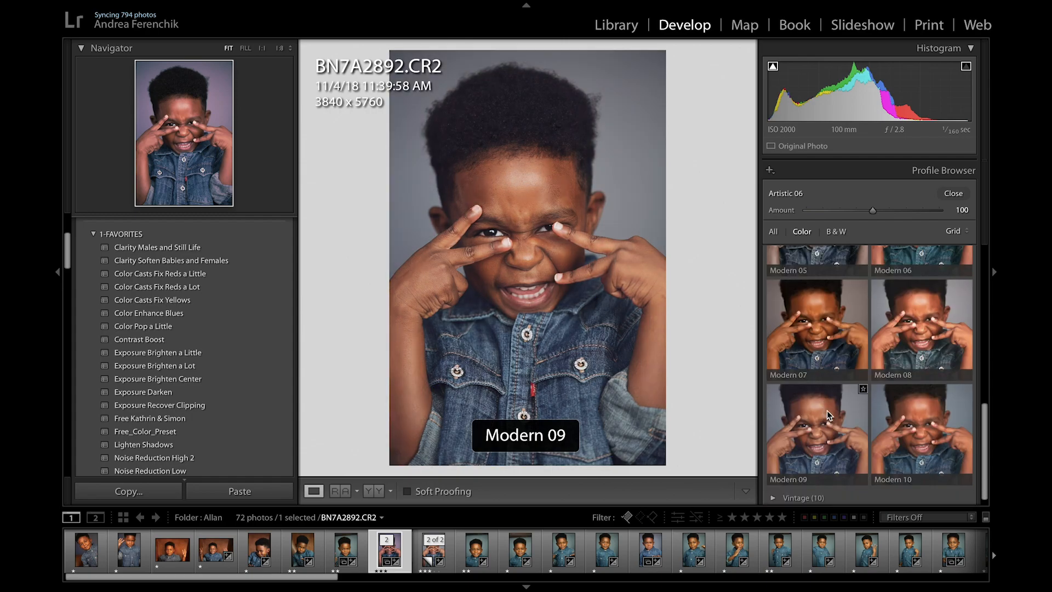
pyautogui.scroll(10, 858, 359)
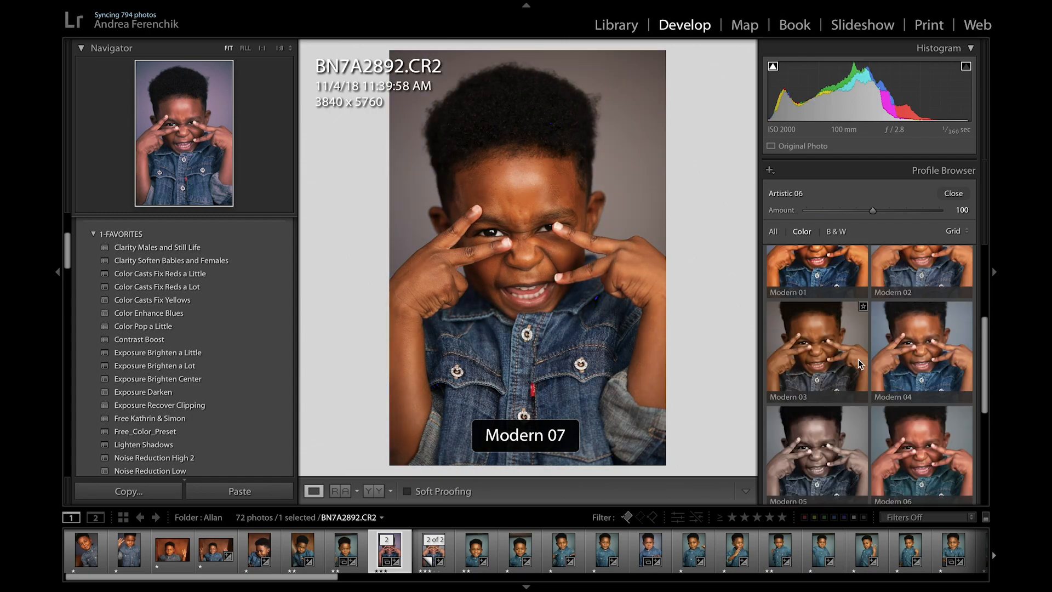
pyautogui.click(773, 355)
# Step: Expand the Vintage group, preview its looks on the photo and collapse the group
pyautogui.click(773, 391)
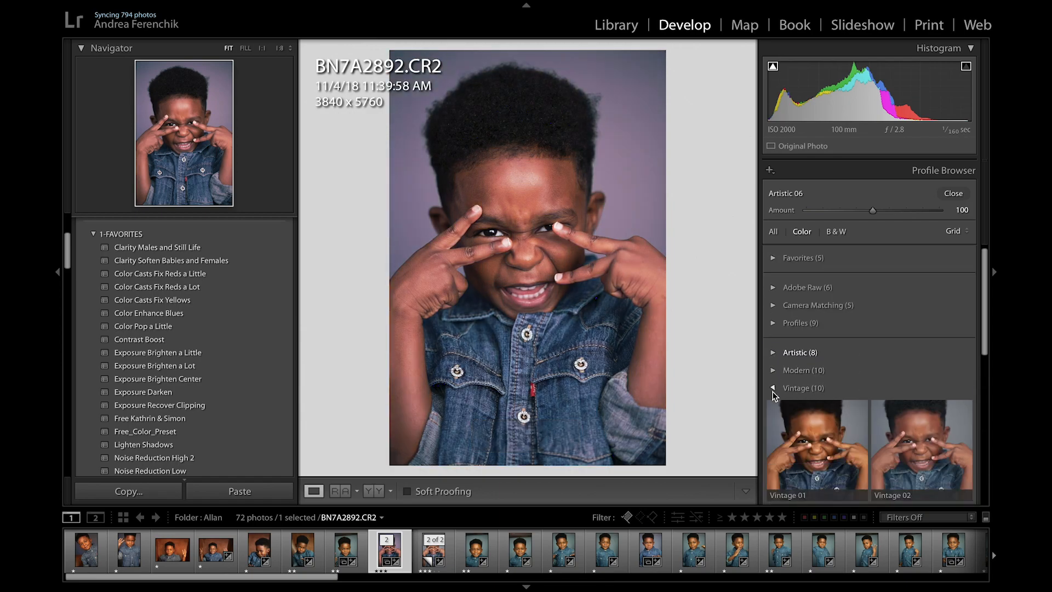
pyautogui.scroll(-2, 791, 408)
pyautogui.scroll(-2, 790, 407)
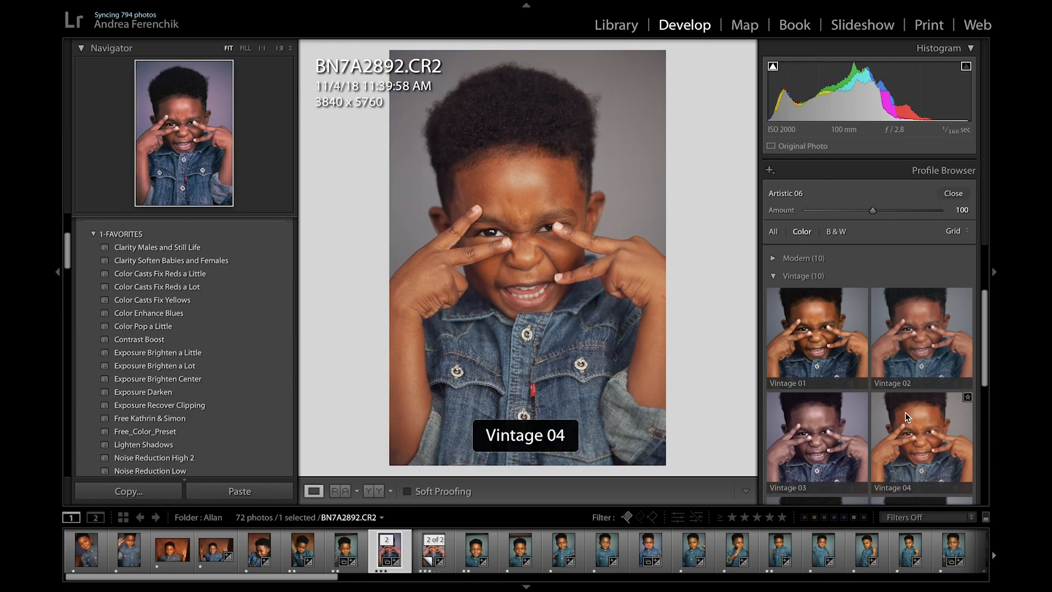
pyautogui.scroll(-2, 836, 414)
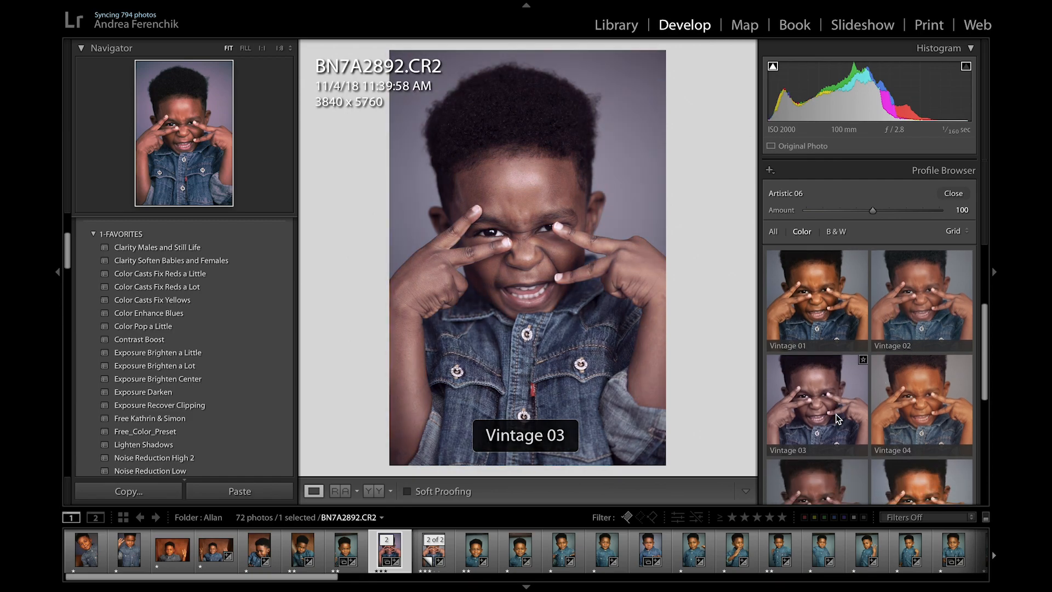
pyautogui.scroll(-1, 834, 433)
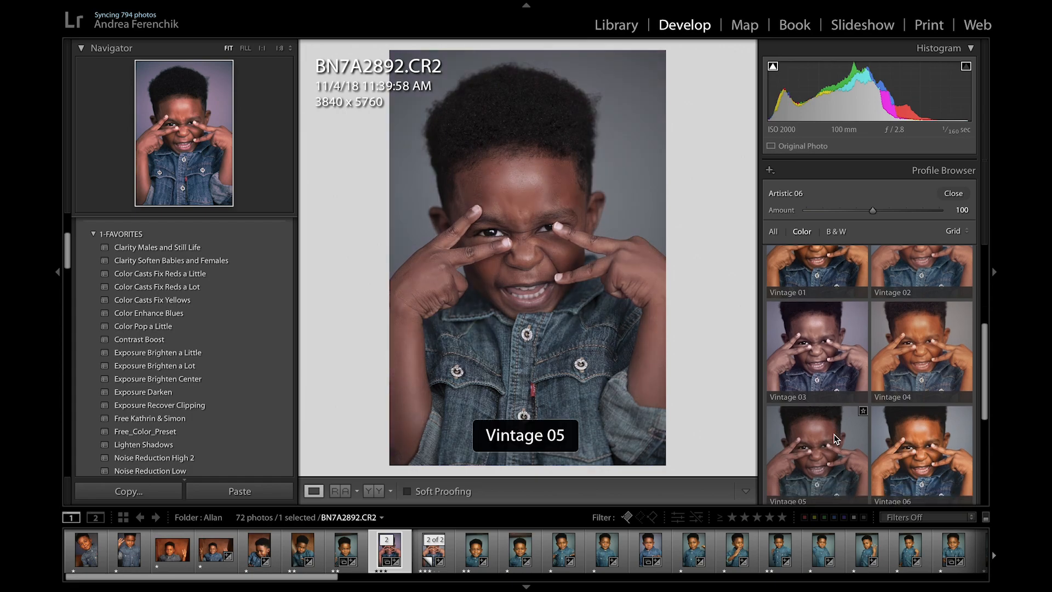
pyautogui.scroll(-2, 911, 434)
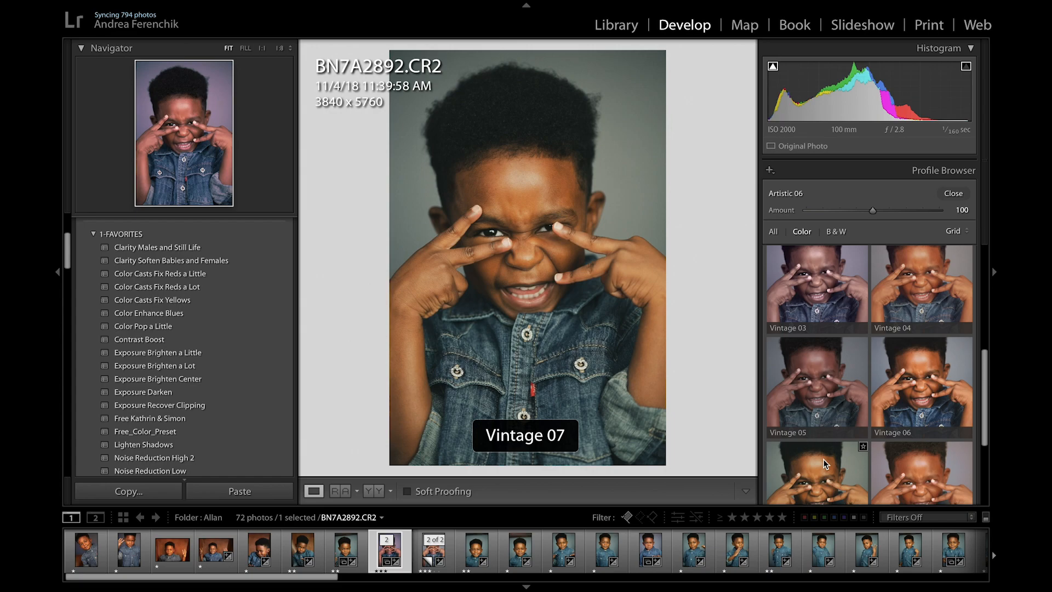
pyautogui.scroll(-2, 827, 463)
pyautogui.scroll(6, 823, 457)
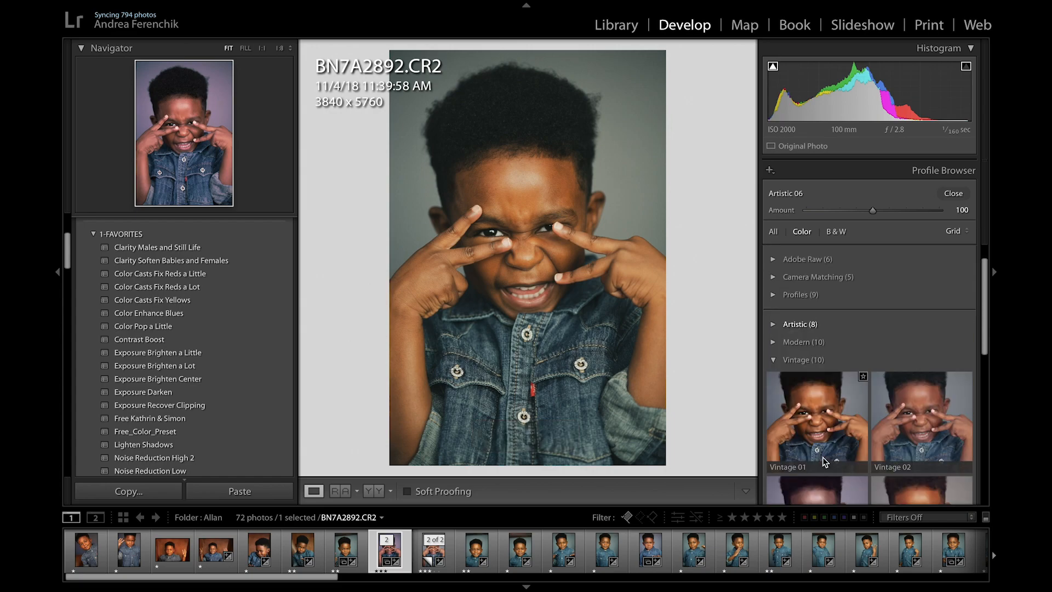
pyautogui.click(775, 360)
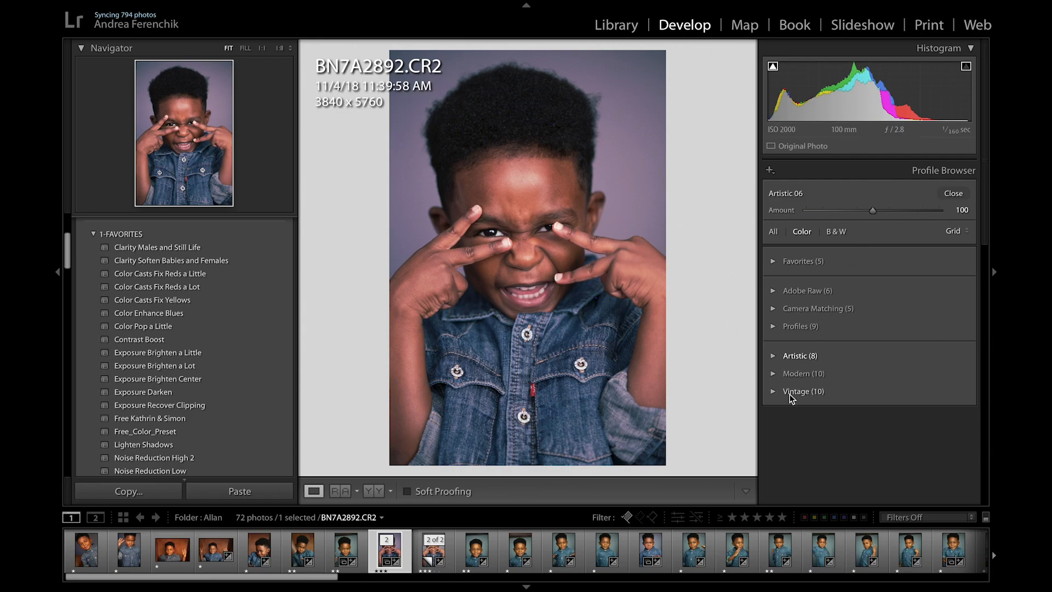
# Step: Expand the Modern group again and apply the Modern 09 profile to the photo
pyautogui.click(775, 376)
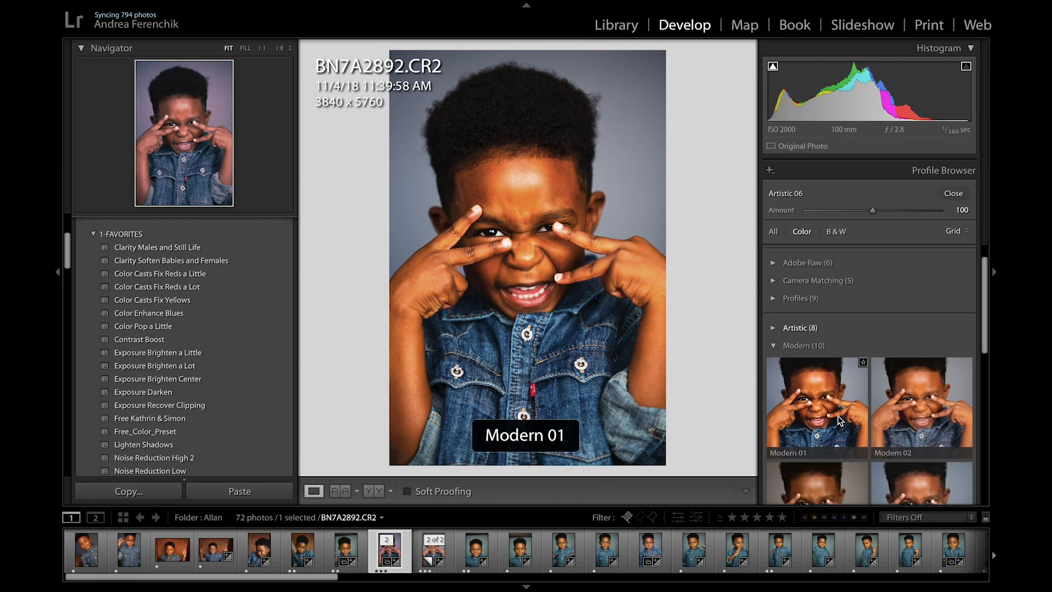
pyautogui.scroll(-5, 839, 416)
pyautogui.scroll(-1, 838, 416)
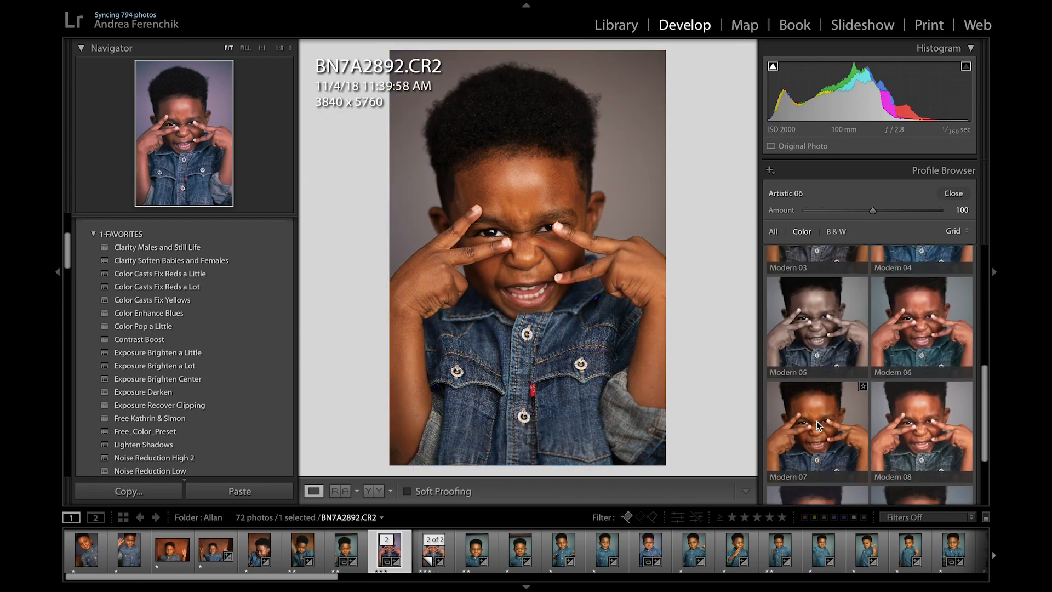
pyautogui.scroll(-3, 817, 424)
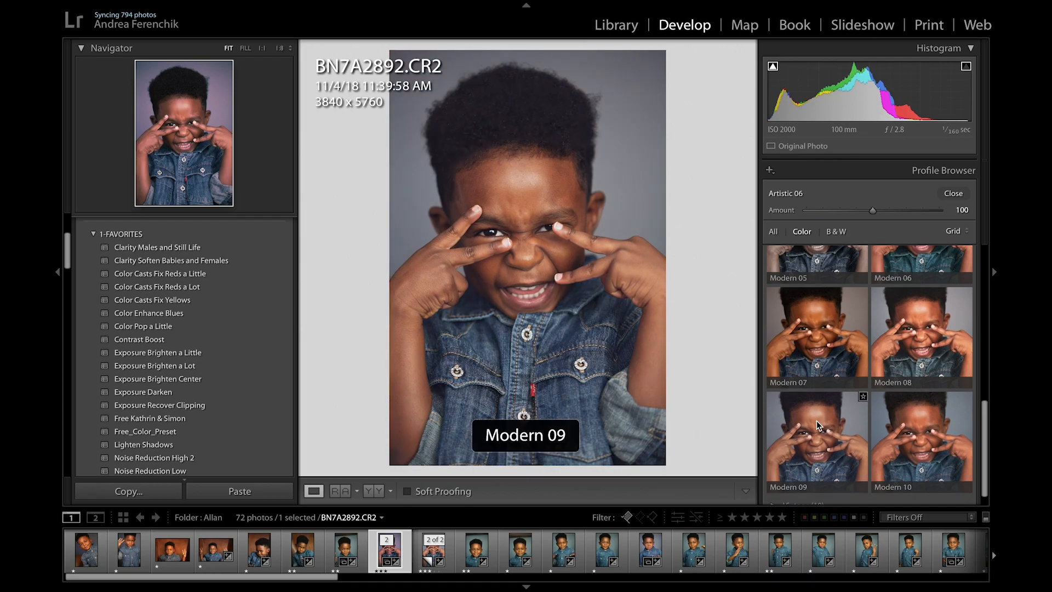
pyautogui.click(817, 421)
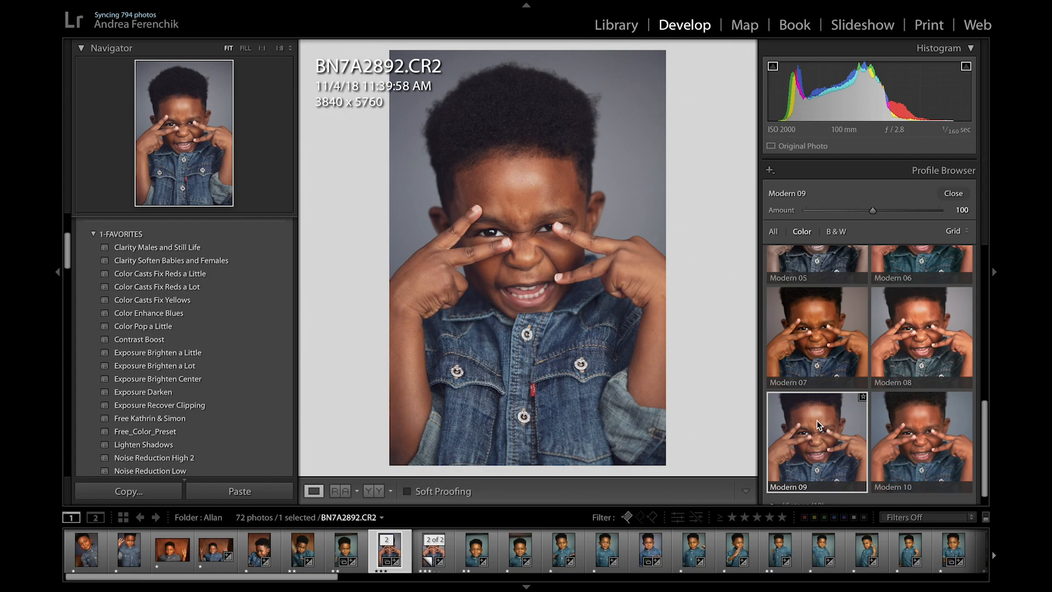
# Step: Set the Modern 09 profile's amount to 117 while comparing before and after, closing the Profile Browser and the comparison
pyautogui.press('y')
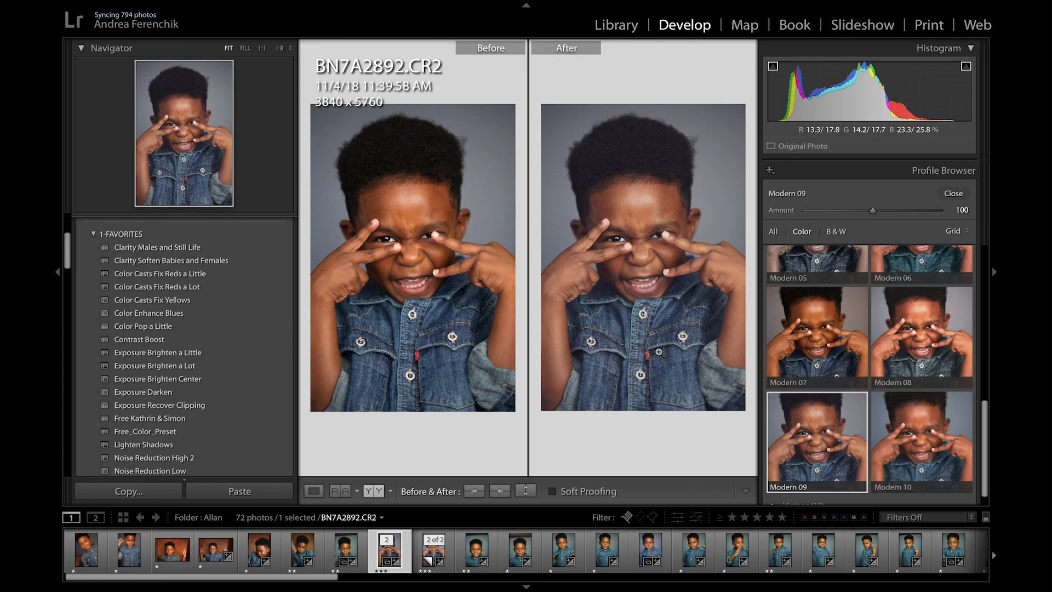
pyautogui.moveTo(873, 210); pyautogui.dragTo(959, 218)
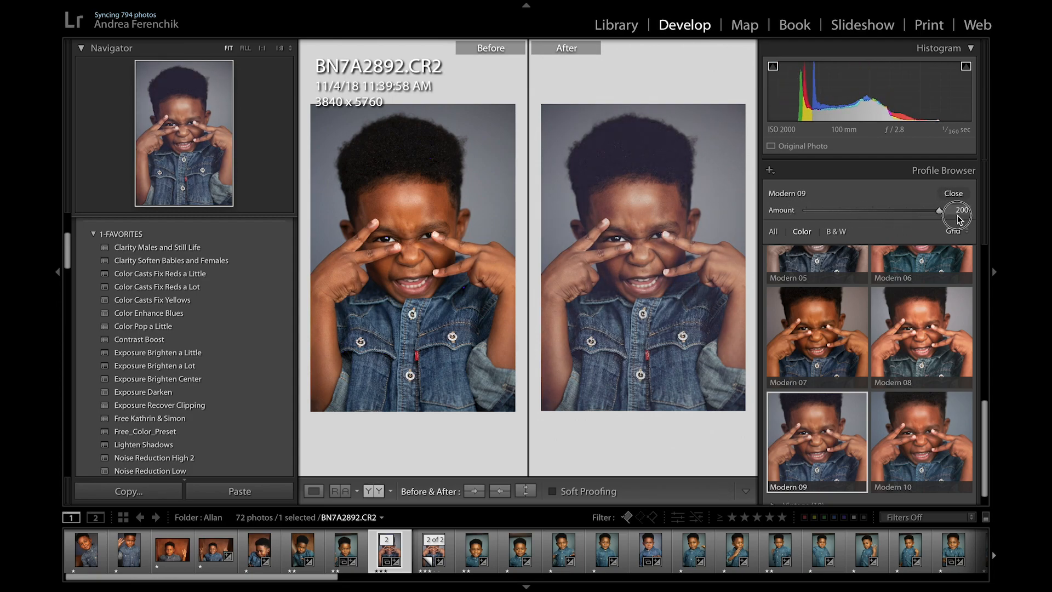
pyautogui.moveTo(959, 218); pyautogui.dragTo(883, 211)
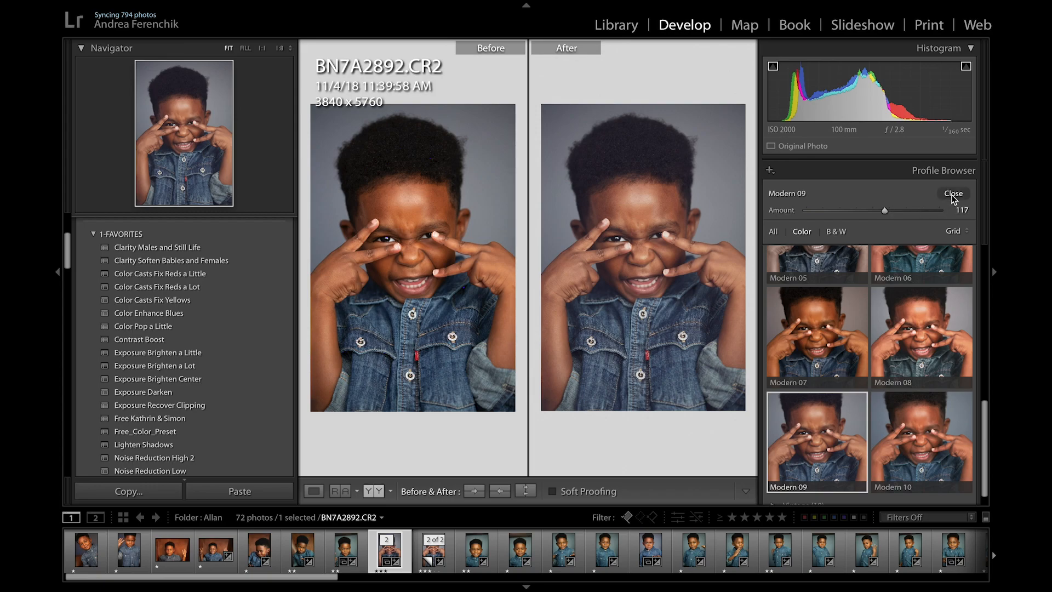
pyautogui.click(953, 195)
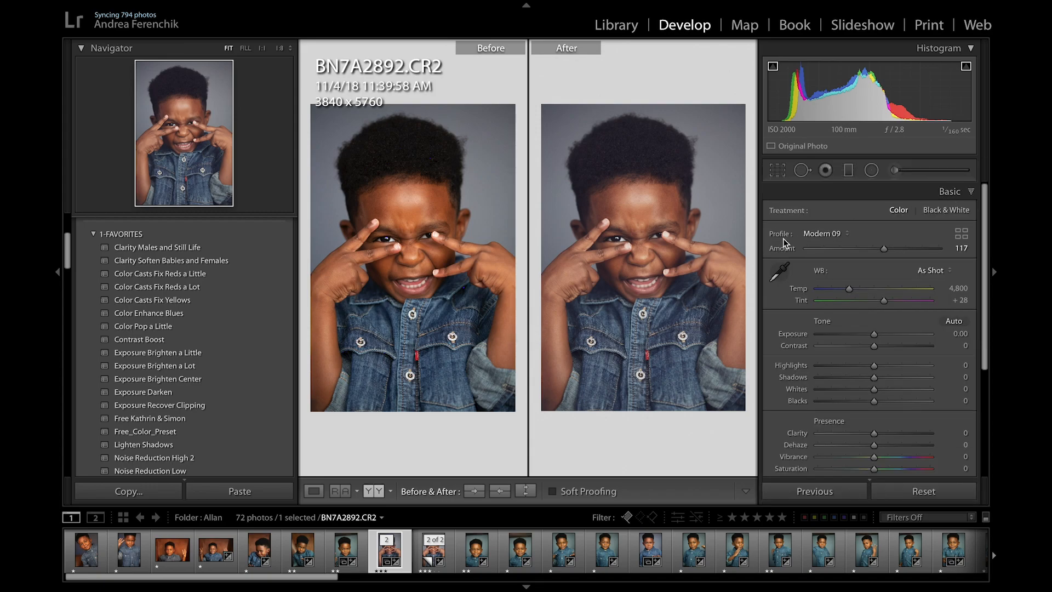
pyautogui.press('y')
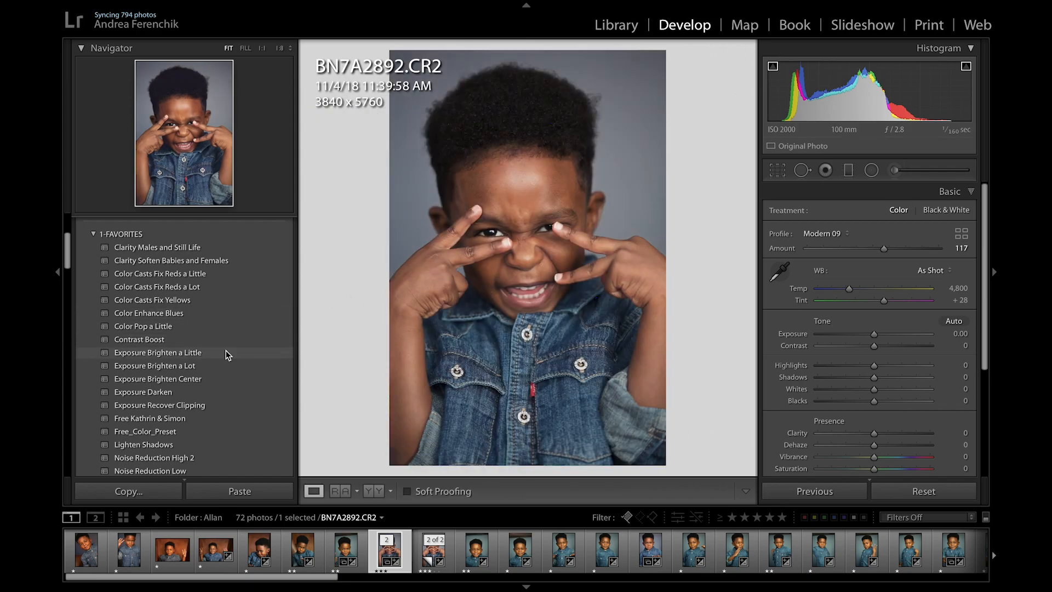
# Step: Apply the Exposure Brighten a Little and Exposure Recover Clipping presets, plus a favorite preset that sets Clarity to +12
pyautogui.click(202, 354)
pyautogui.click(199, 405)
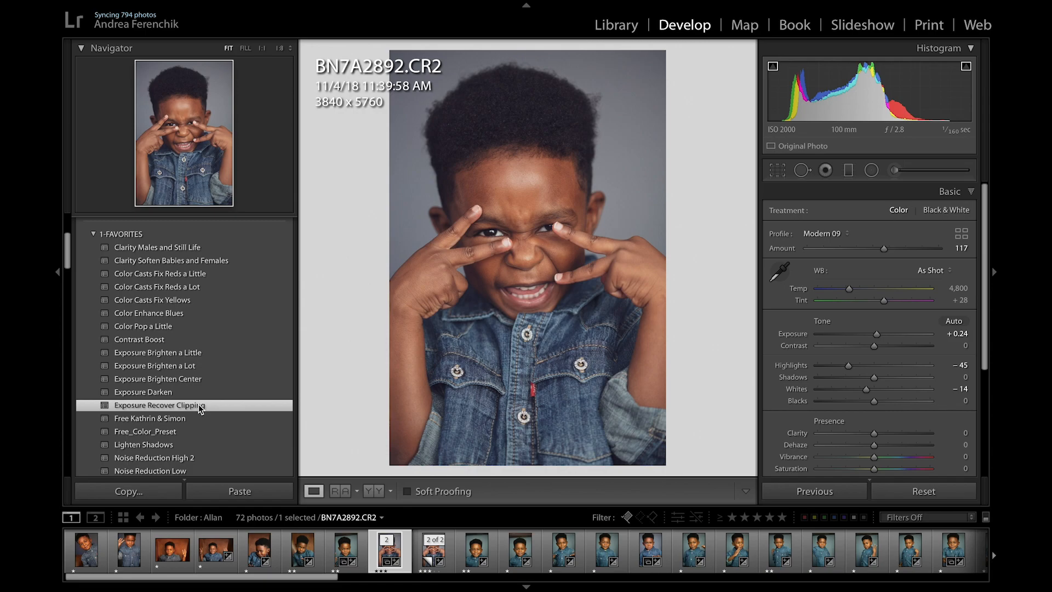
pyautogui.scroll(-1, 198, 405)
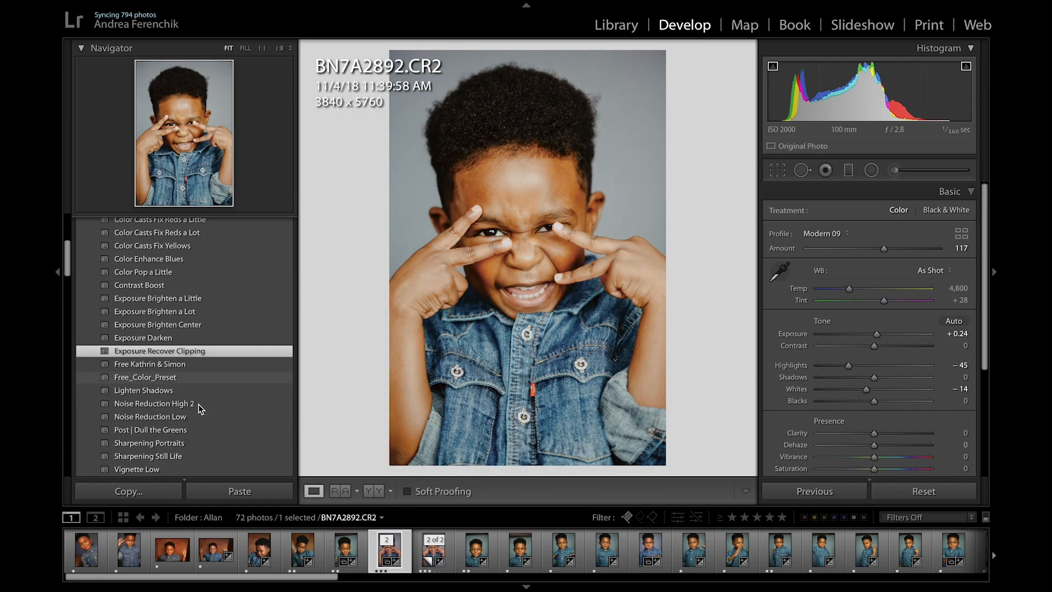
pyautogui.scroll(5, 201, 397)
pyautogui.click(188, 375)
# Step: Apply the Pretty FILM Toolkit | Grain V 2 preset and compare the face before and after at 1:1
pyautogui.scroll(-5, 199, 404)
pyautogui.scroll(-10, 202, 404)
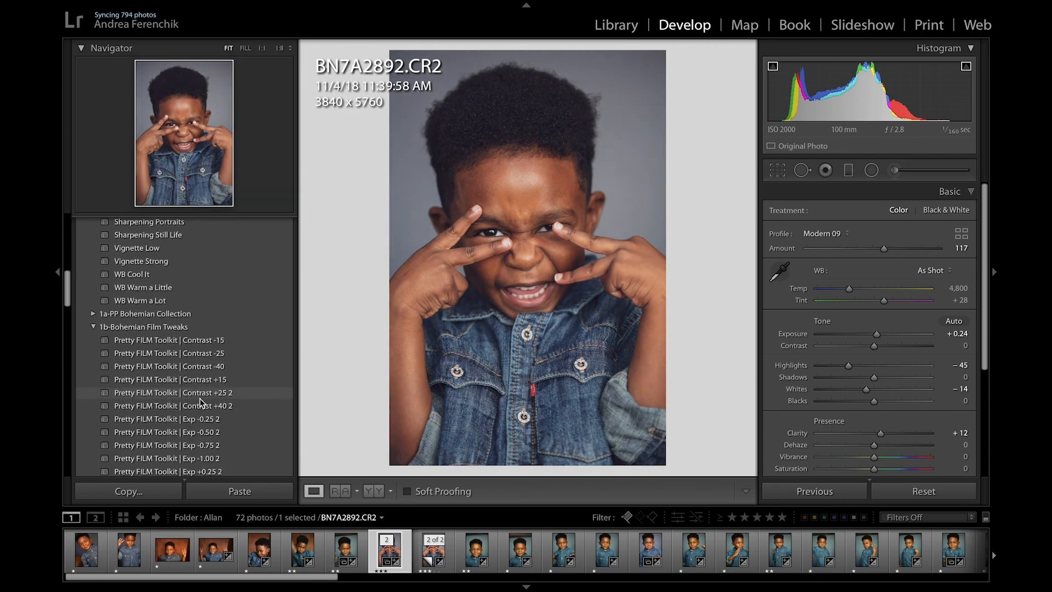
pyautogui.scroll(-3, 202, 404)
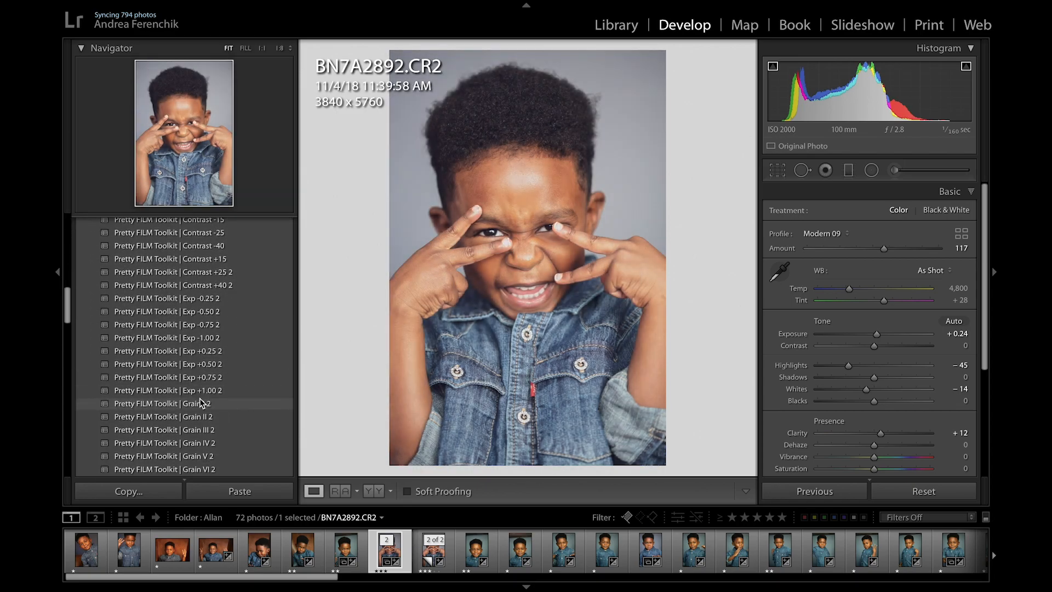
pyautogui.click(201, 449)
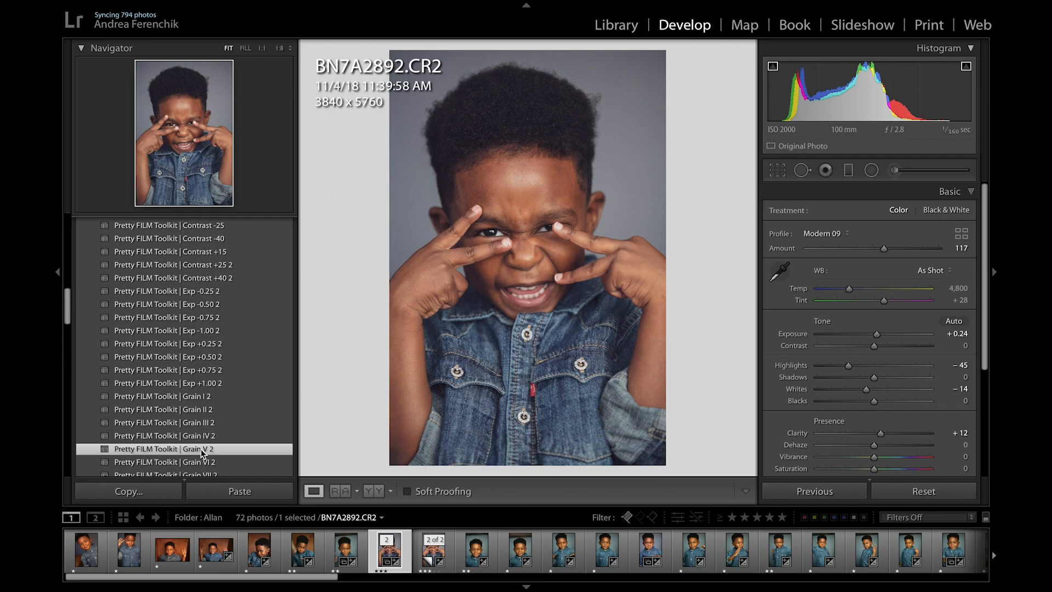
pyautogui.click(515, 215)
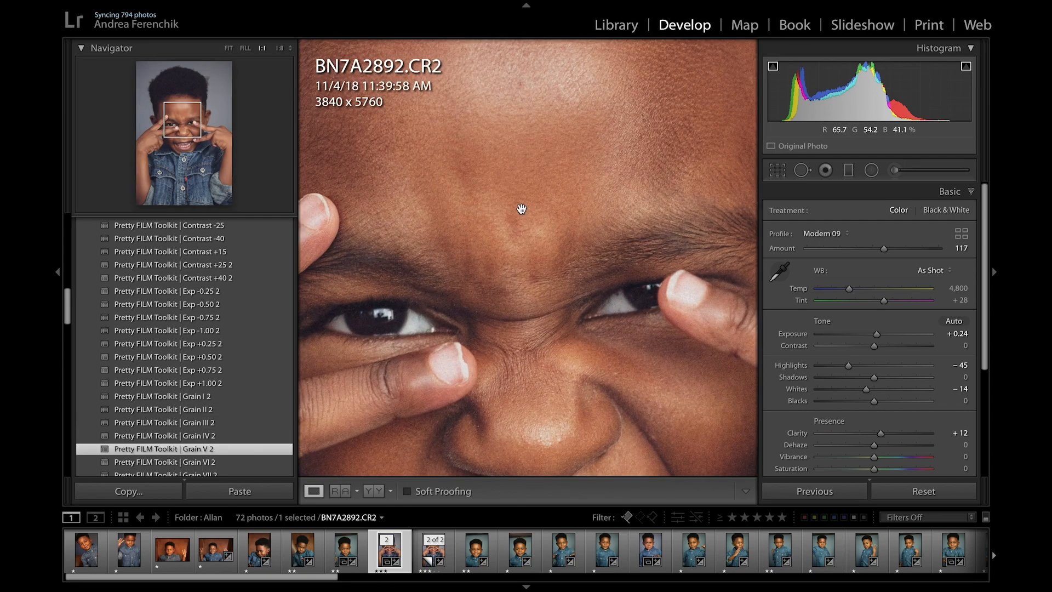
pyautogui.press('y')
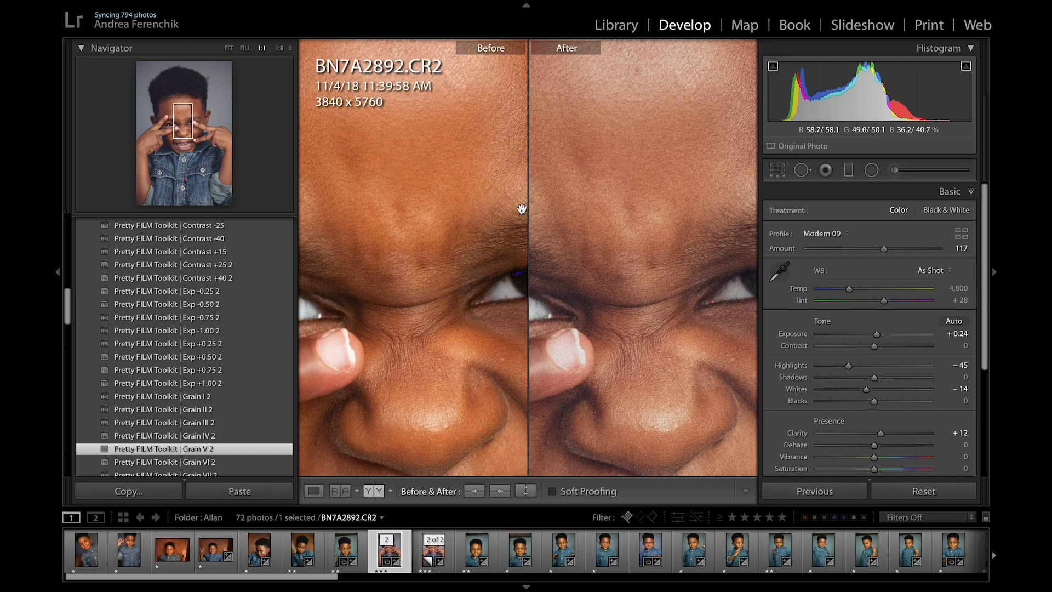
pyautogui.press('y')
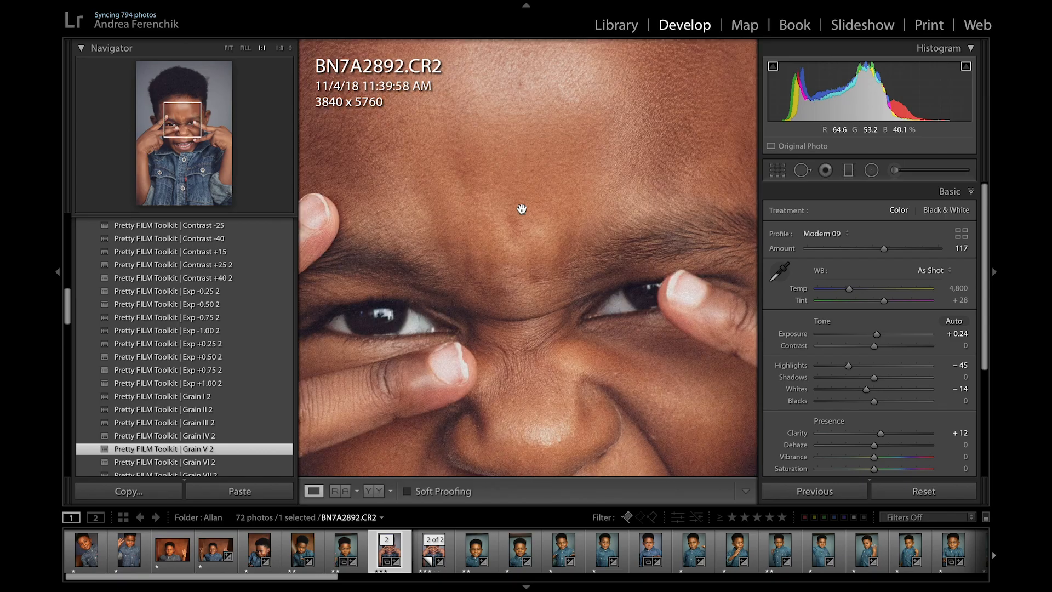
pyautogui.click(522, 209)
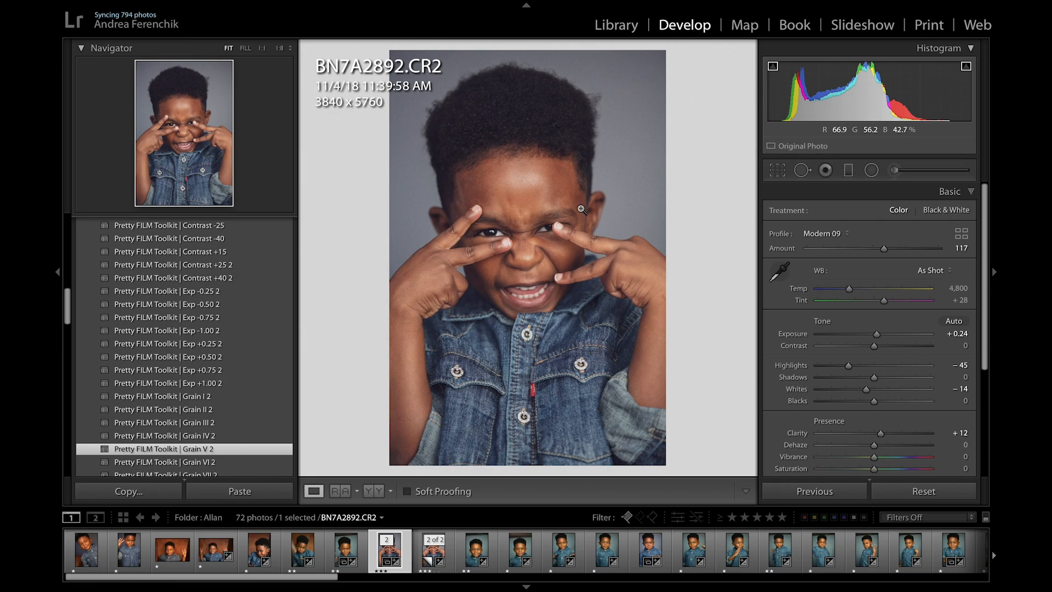
# Step: Collapse the Basic adjustments and expand the Tone Curve settings
pyautogui.click(973, 193)
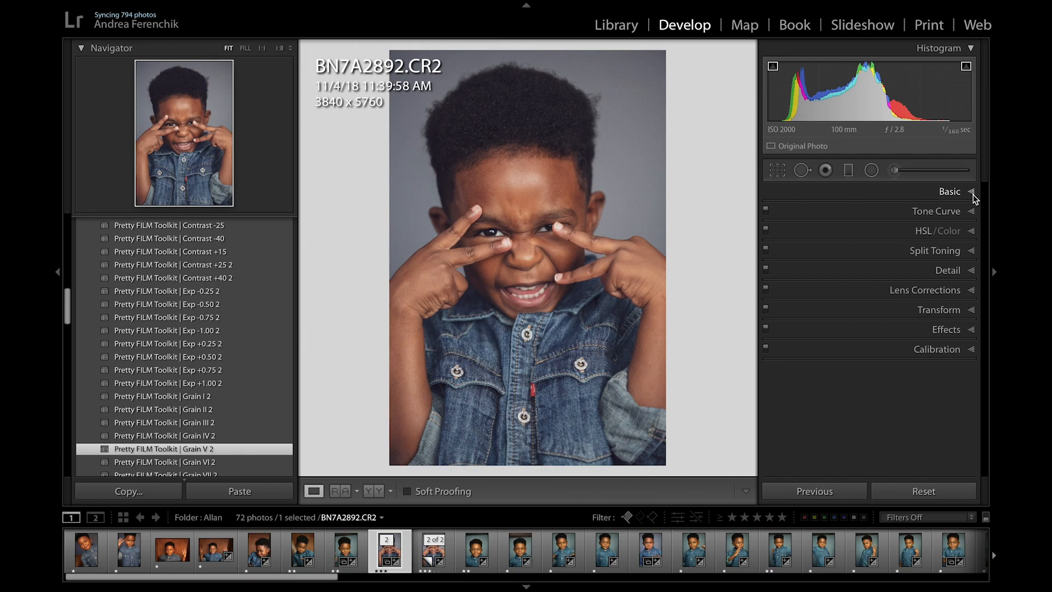
pyautogui.click(972, 211)
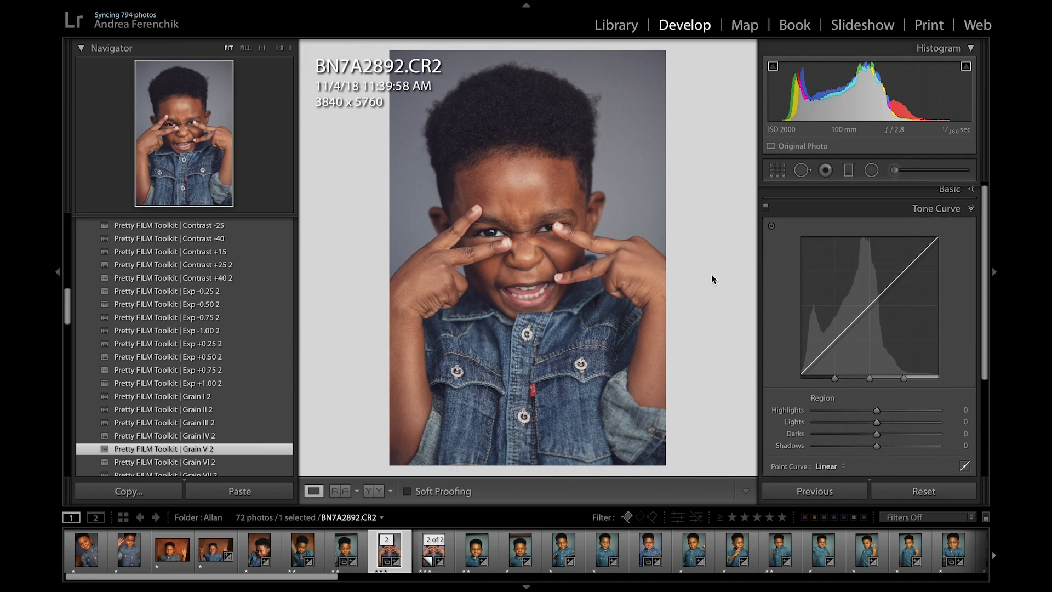
# Step: Try the Curve :: Fade +++ preset from Replichrome - Sample Pack Tweaks, alternating it with Curve :: Luminous
pyautogui.scroll(-15, 206, 375)
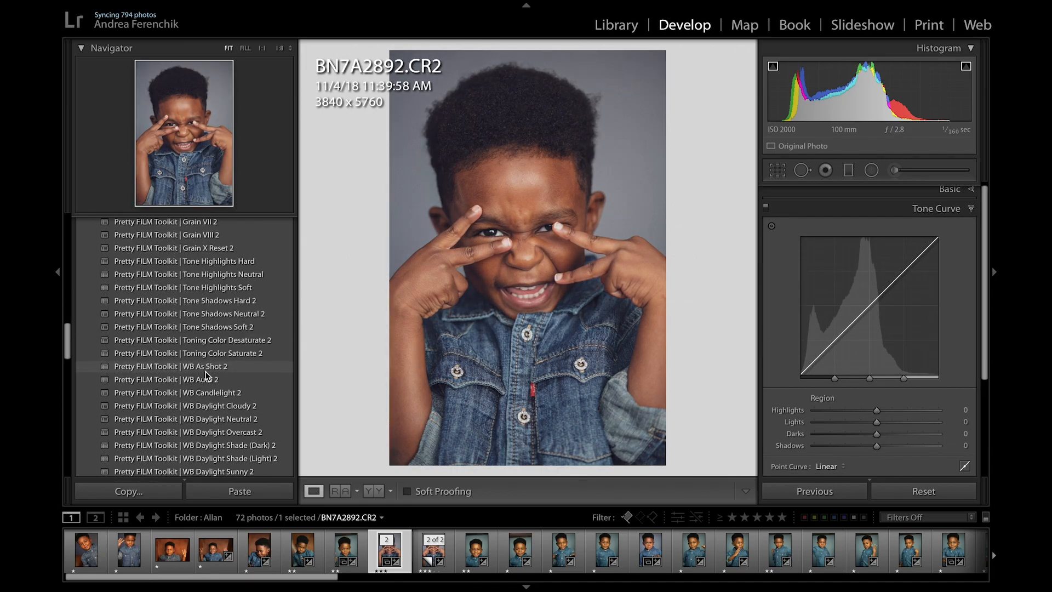
pyautogui.scroll(-8, 206, 375)
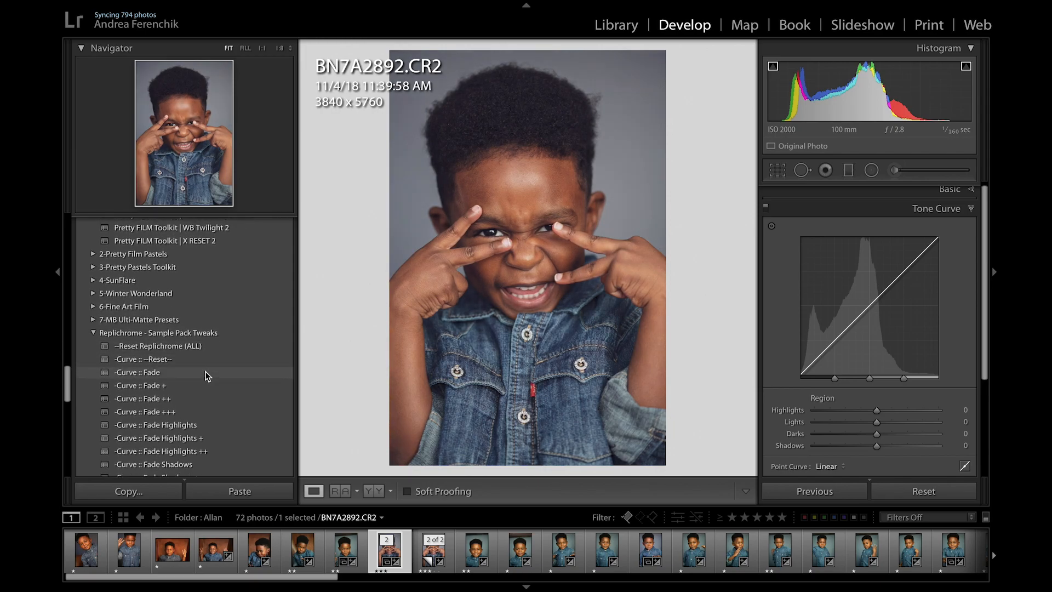
pyautogui.scroll(-1, 206, 374)
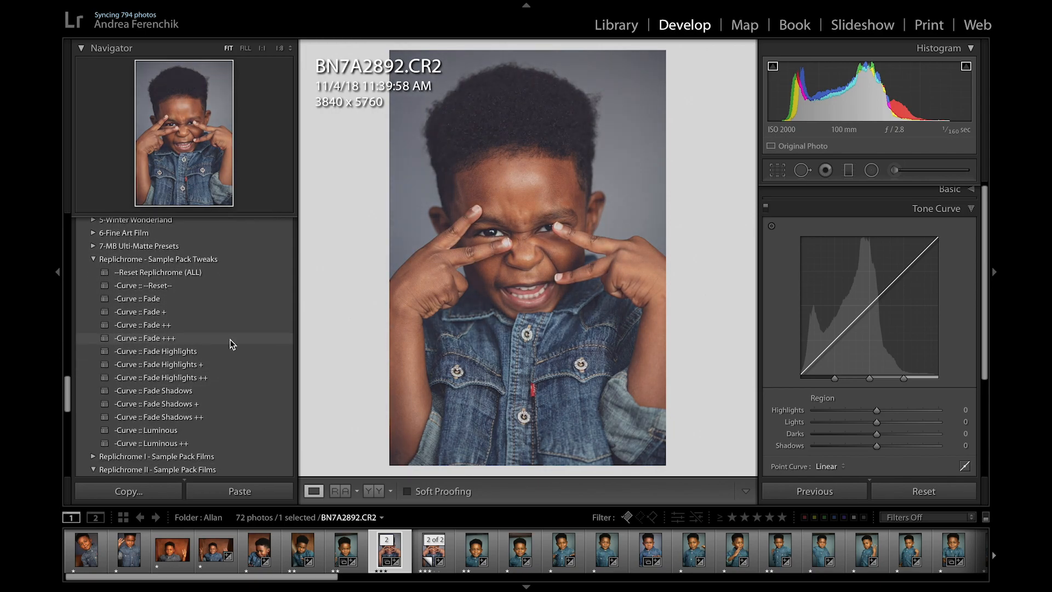
pyautogui.click(179, 340)
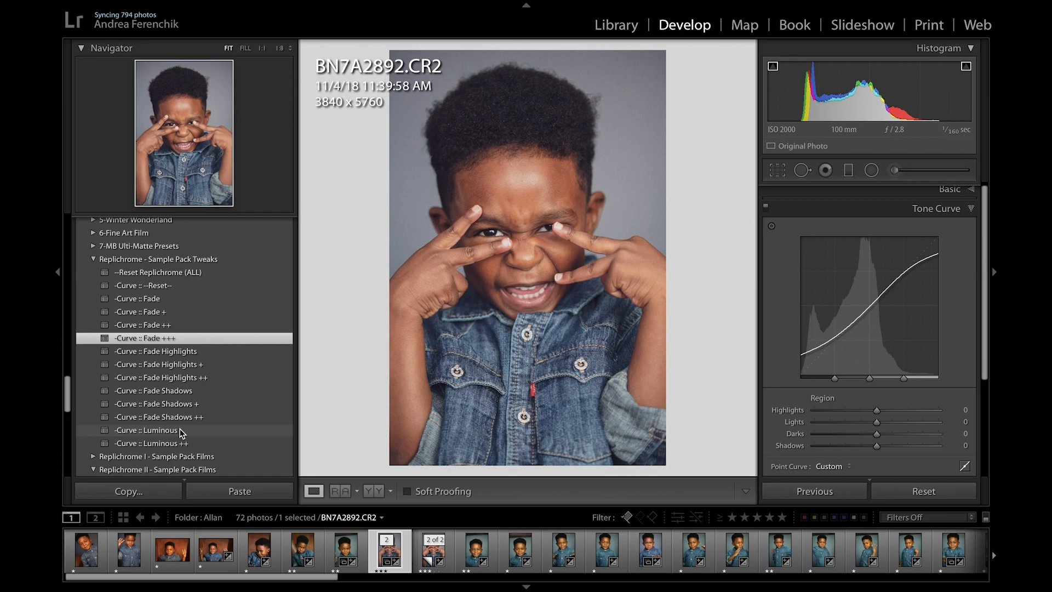
pyautogui.click(179, 430)
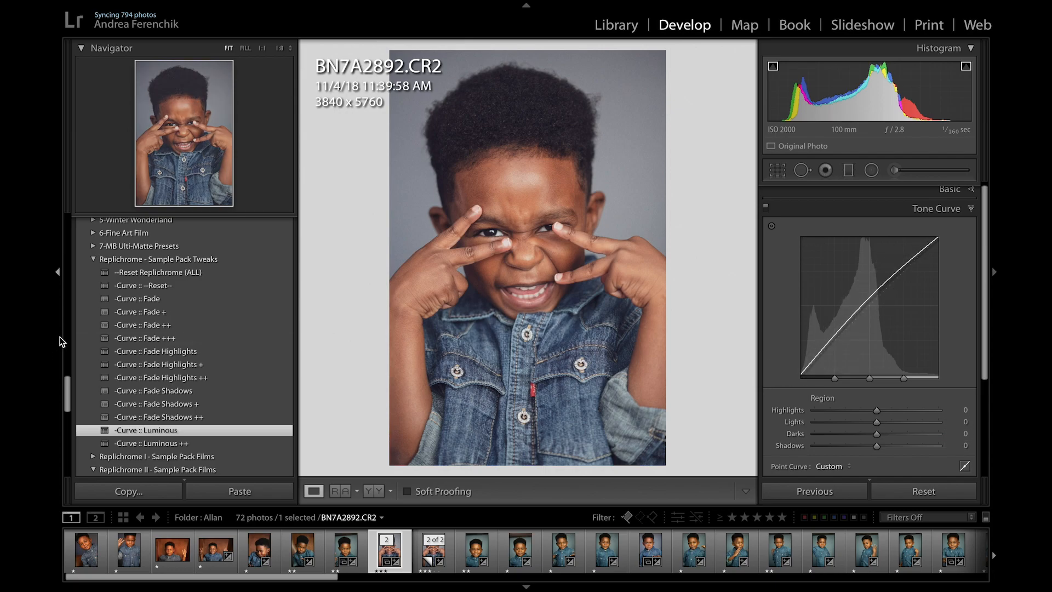
pyautogui.click(147, 338)
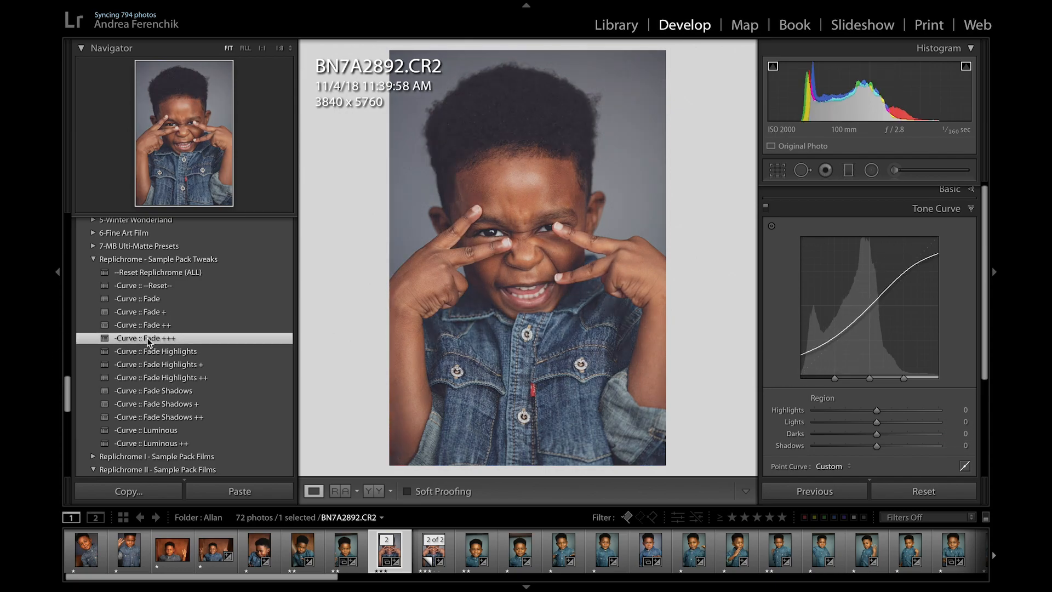
# Step: Apply the Curve :: Luminous preset after trying Curve :: Luminous ++, and compare the photo before and after
pyautogui.click(142, 430)
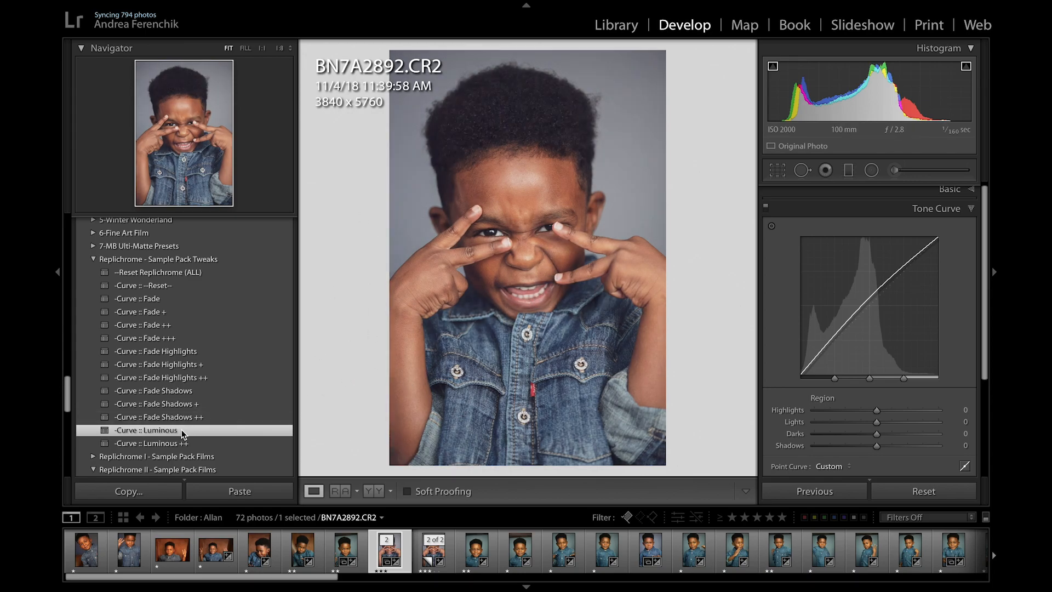
pyautogui.click(176, 442)
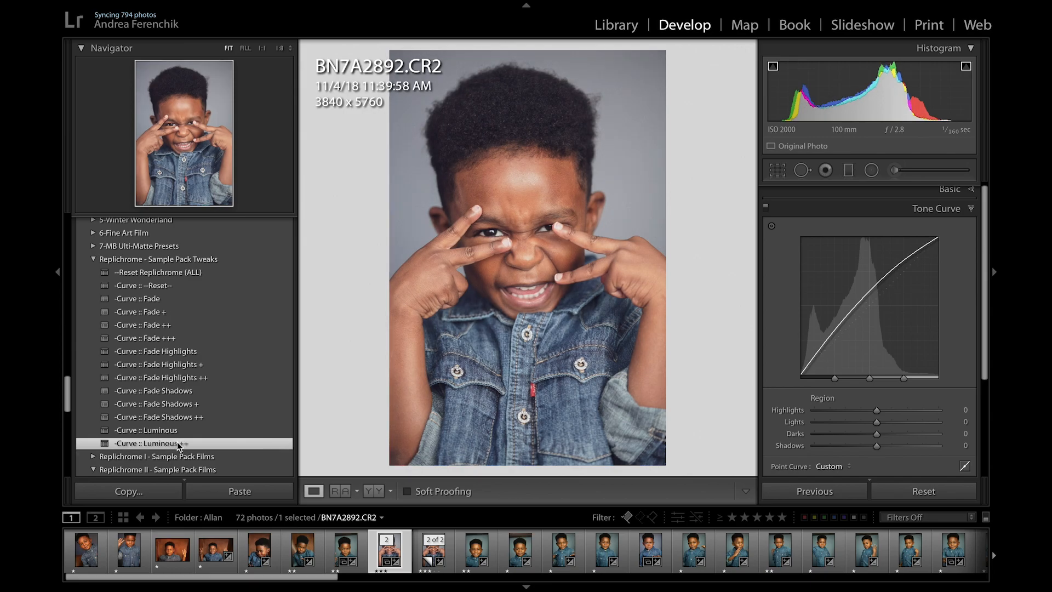
pyautogui.click(176, 431)
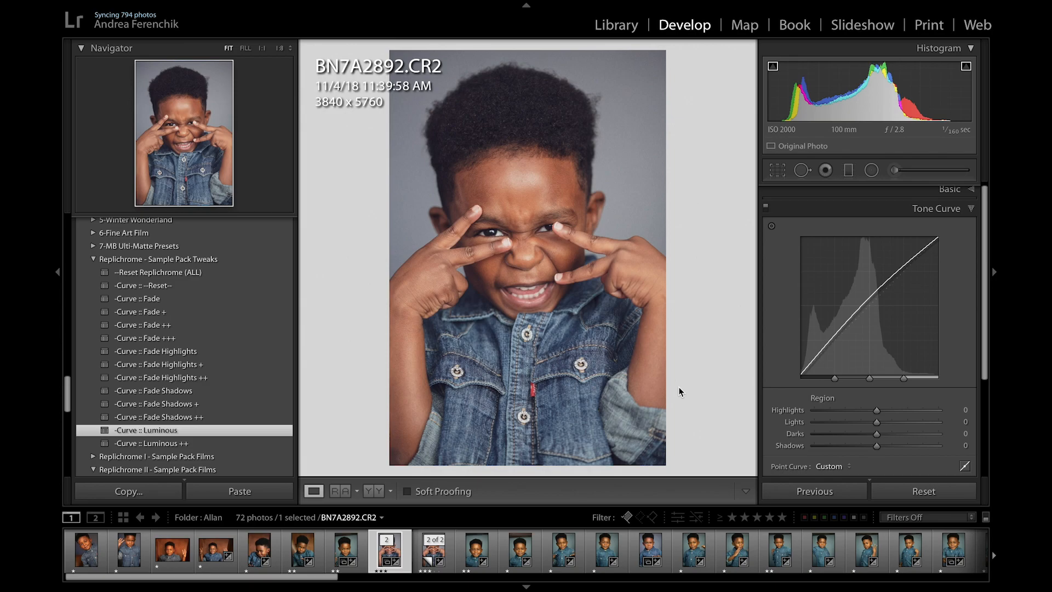
pyautogui.press('y')
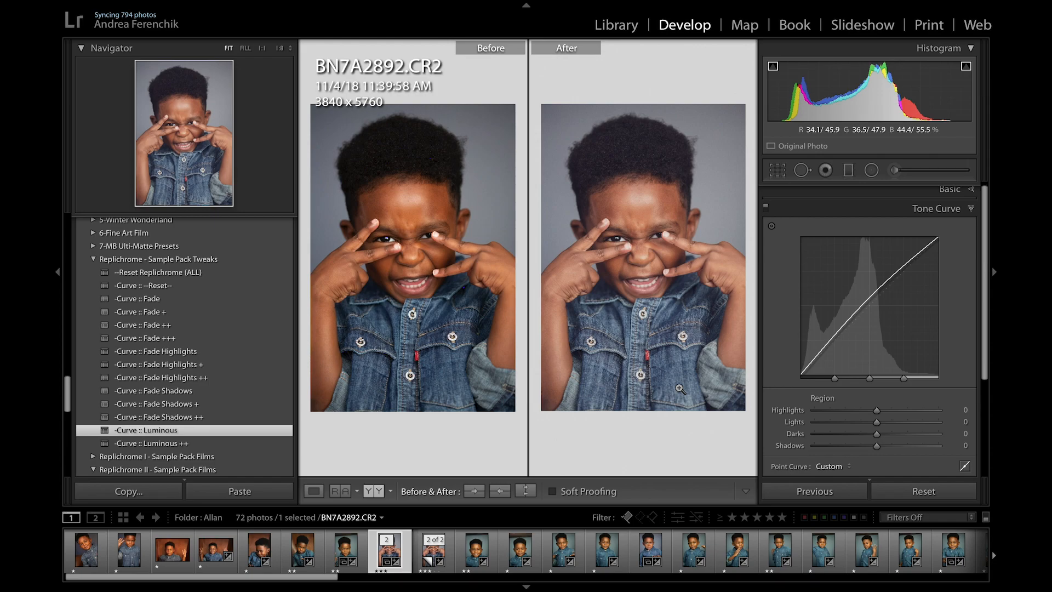
pyautogui.press('y')
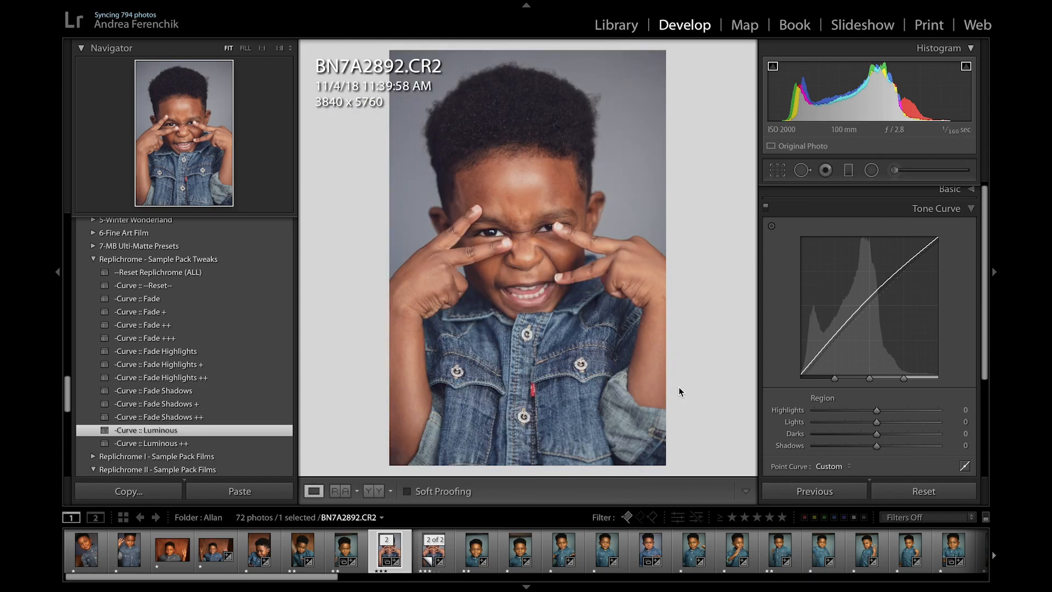